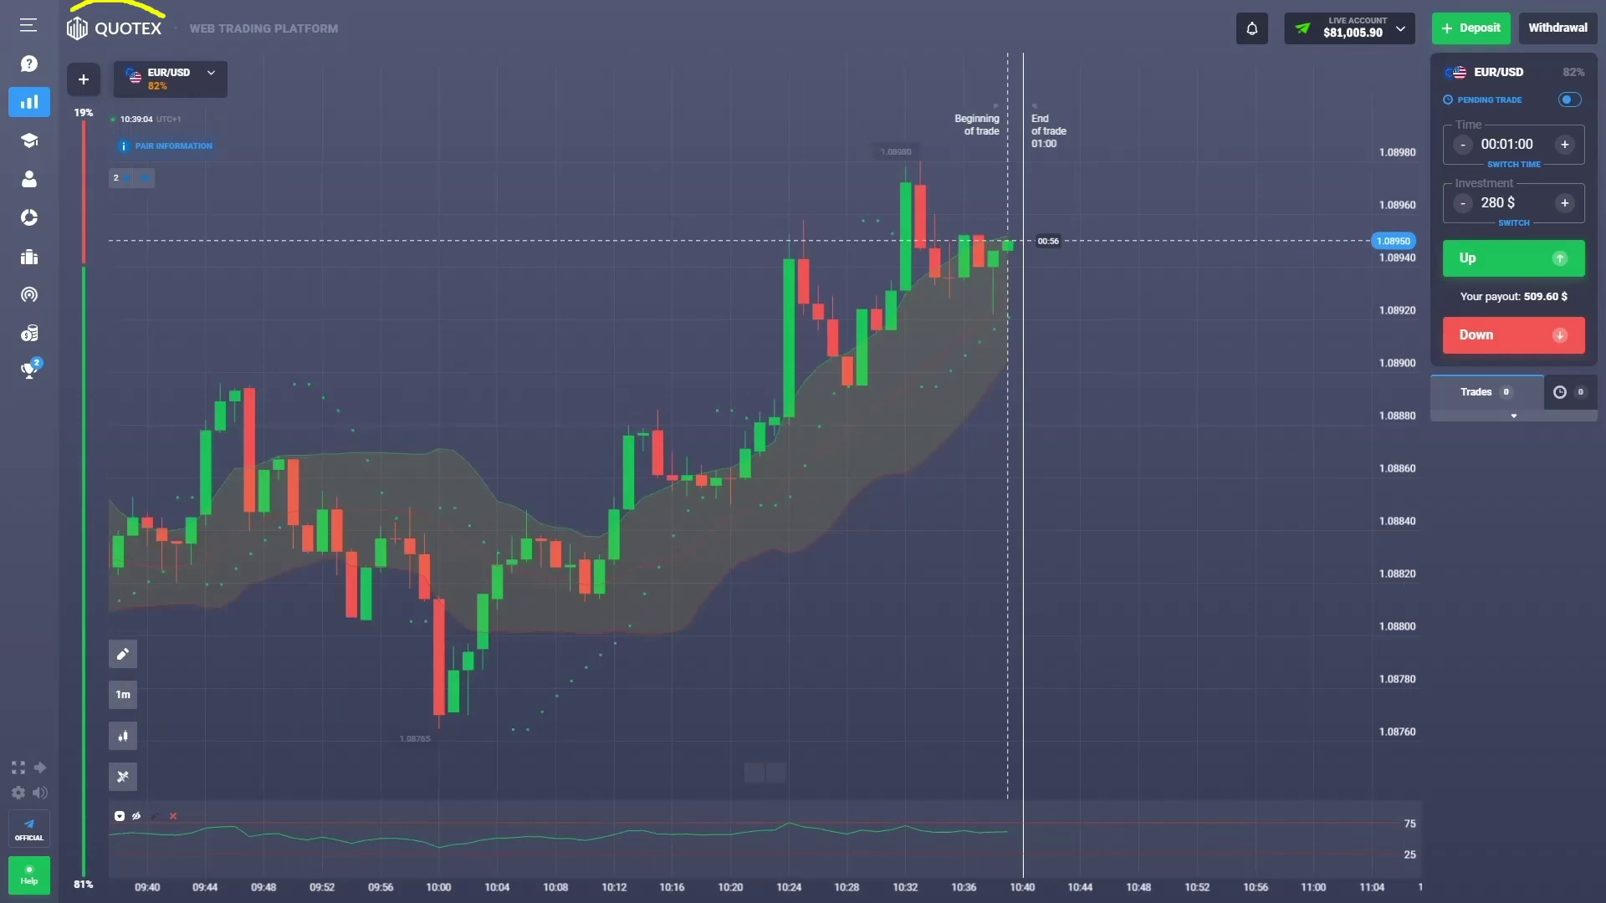
Step: Place a 280 $ Up trade on EUR/USD, circle the latest candles and draw an up-right arrow
left_click(1512, 264)
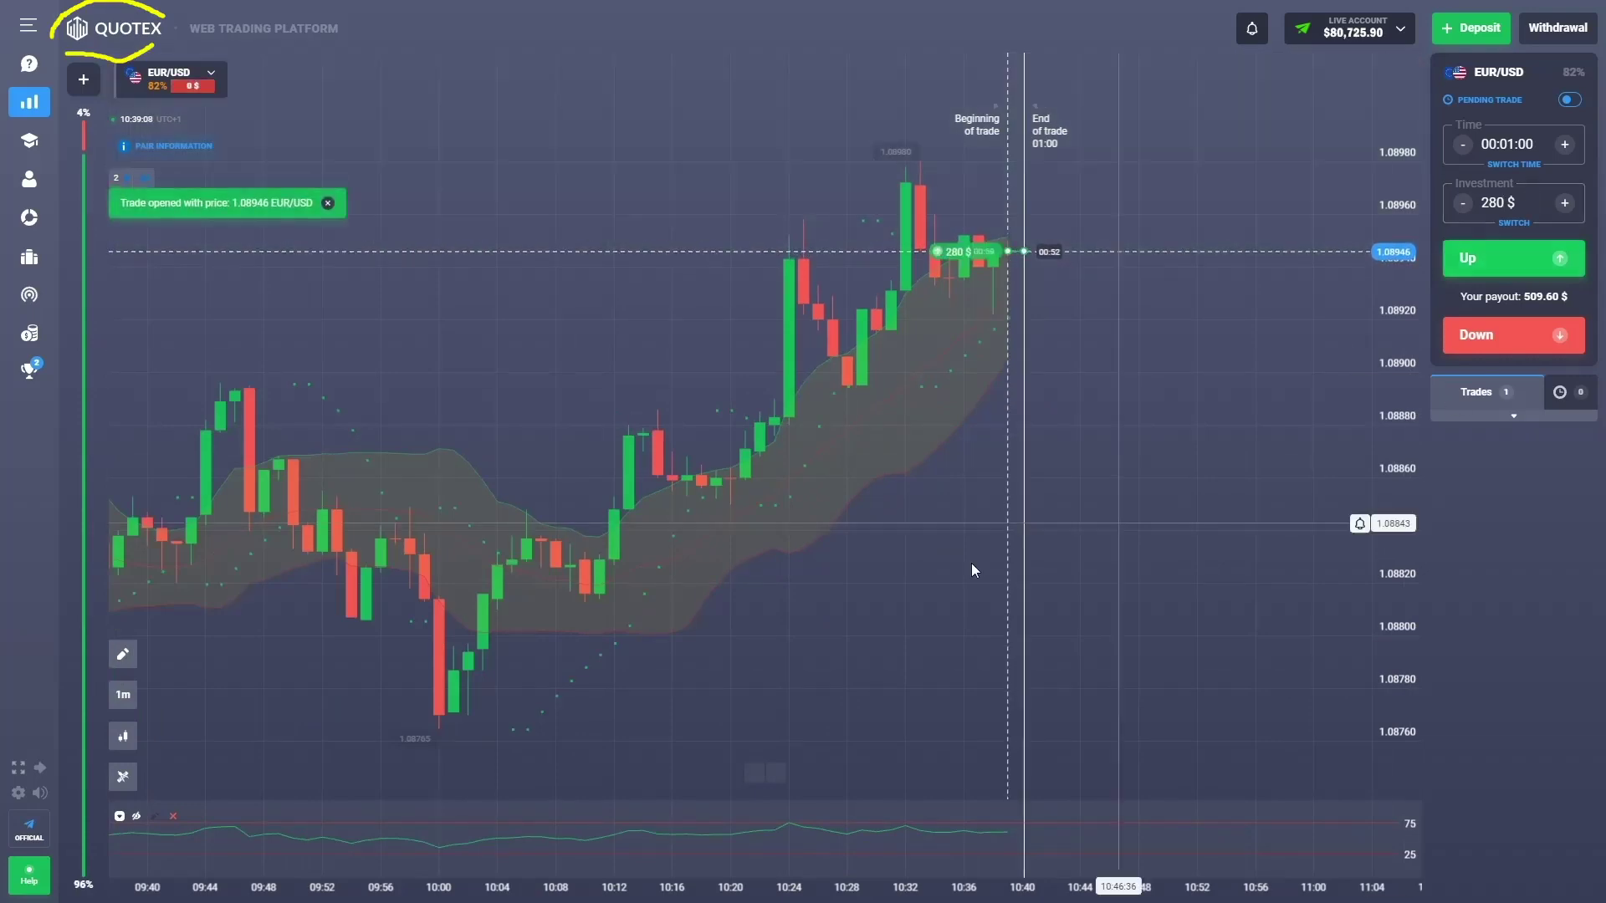
scroll(964, 602, "up", 3)
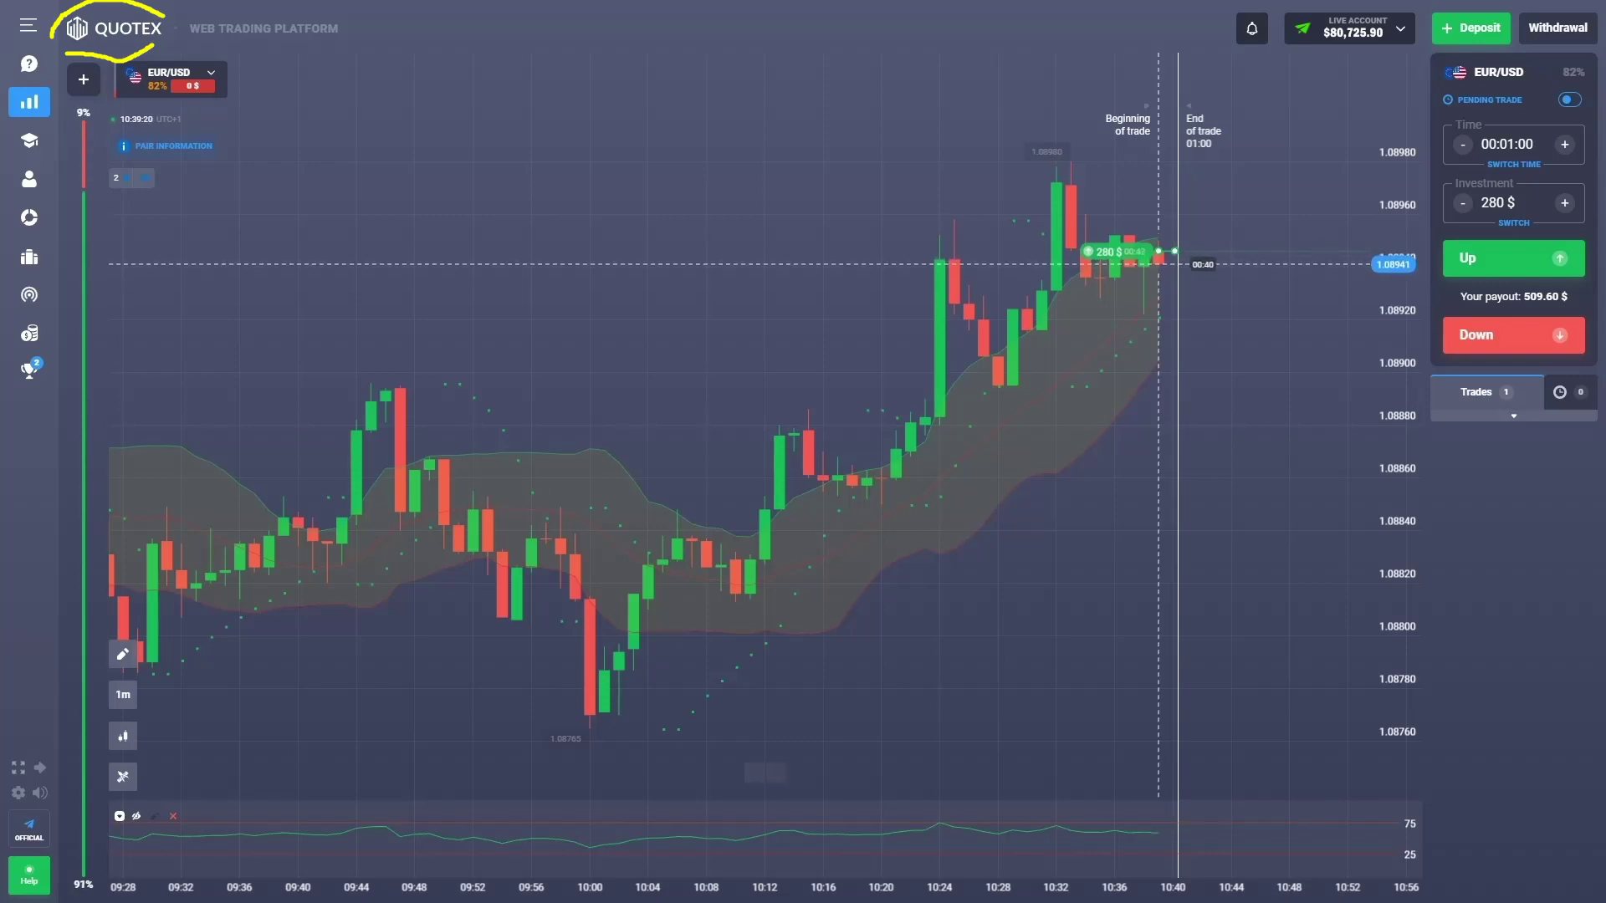
mouse_move(1205, 239)
left_mouse_down()
mouse_move(981, 201)
mouse_move(1209, 247)
left_mouse_up()
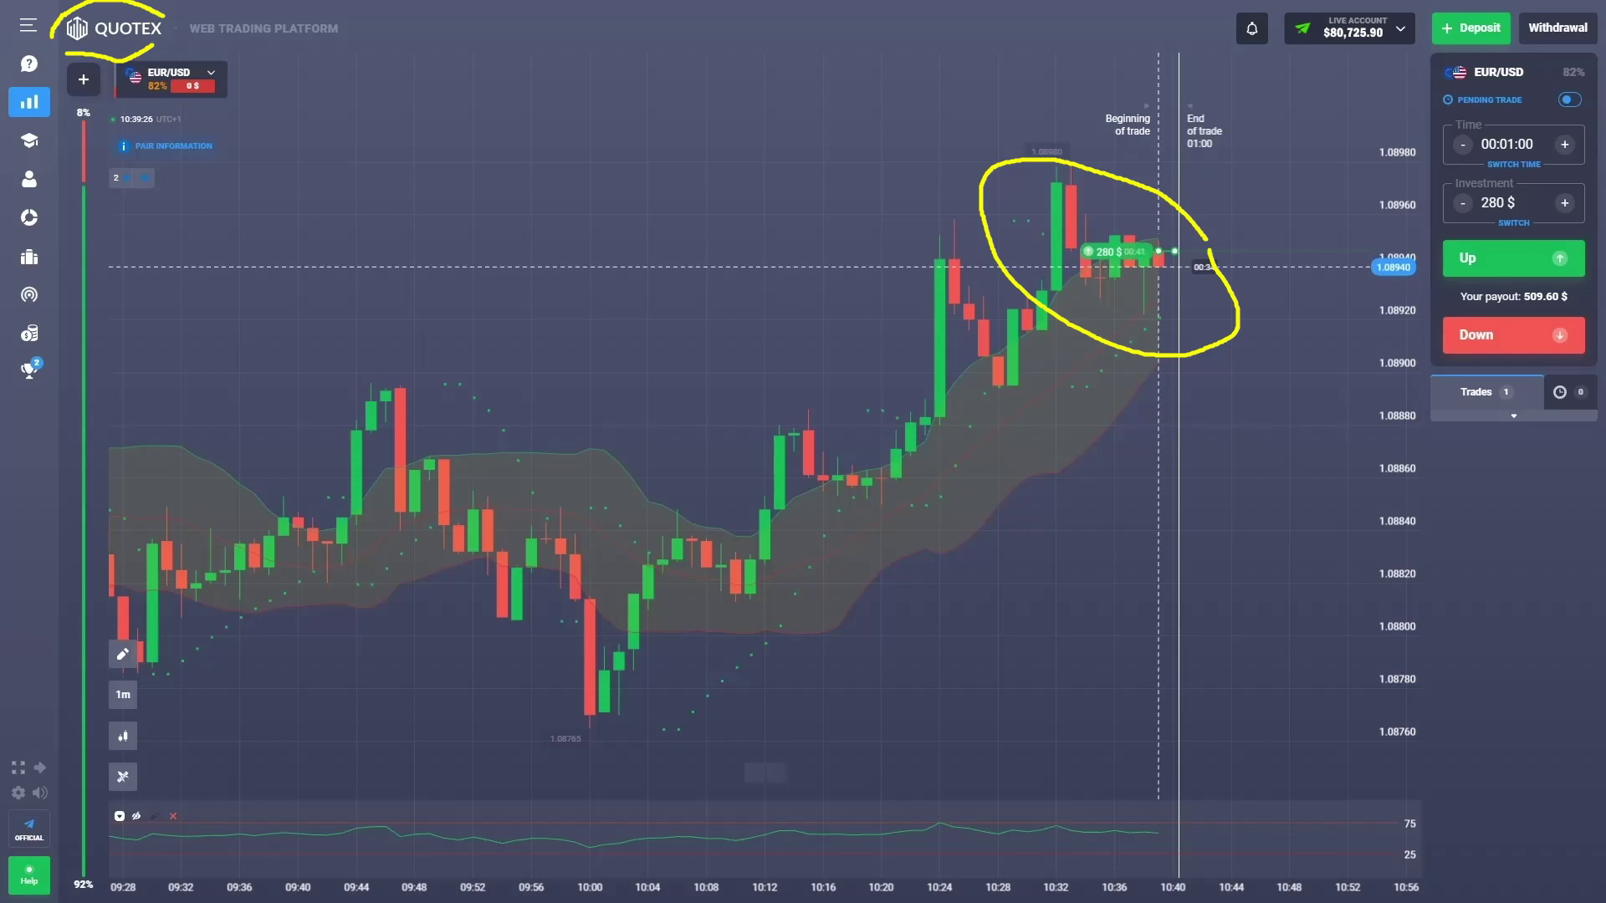
left_click_drag(1159, 248, 1240, 136)
mouse_move(1213, 144)
left_mouse_down()
mouse_move(1241, 136)
mouse_move(1233, 179)
left_mouse_up()
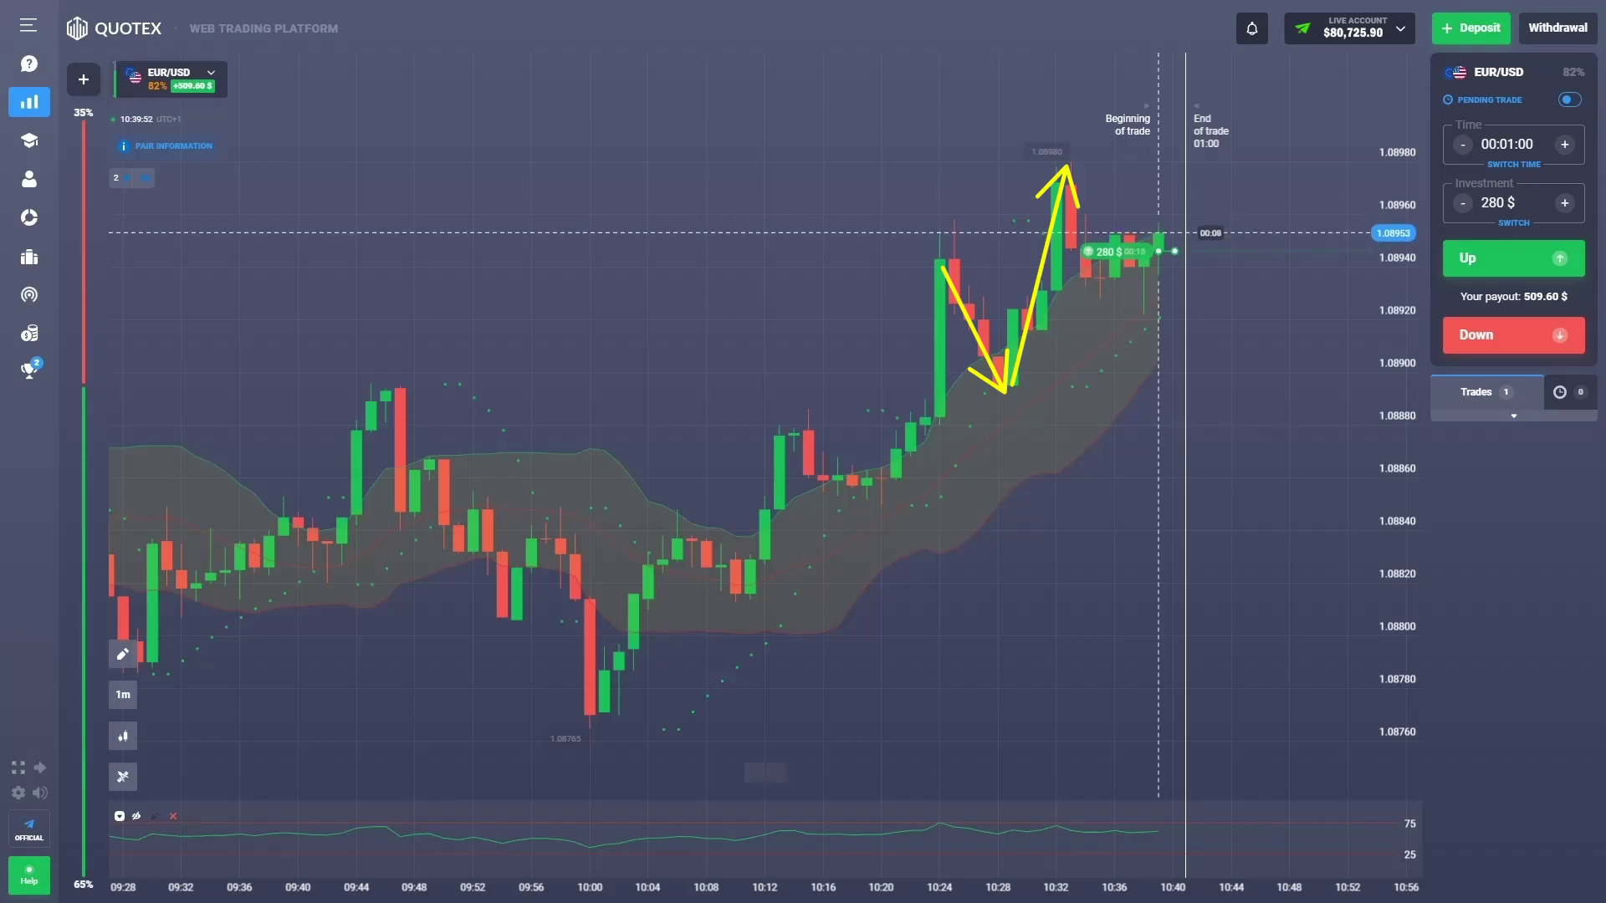
Step: Draw arrows from the peak to the latest candle, toward trade end, and from 09:48 to 10:00
left_click_drag(1067, 167, 1160, 244)
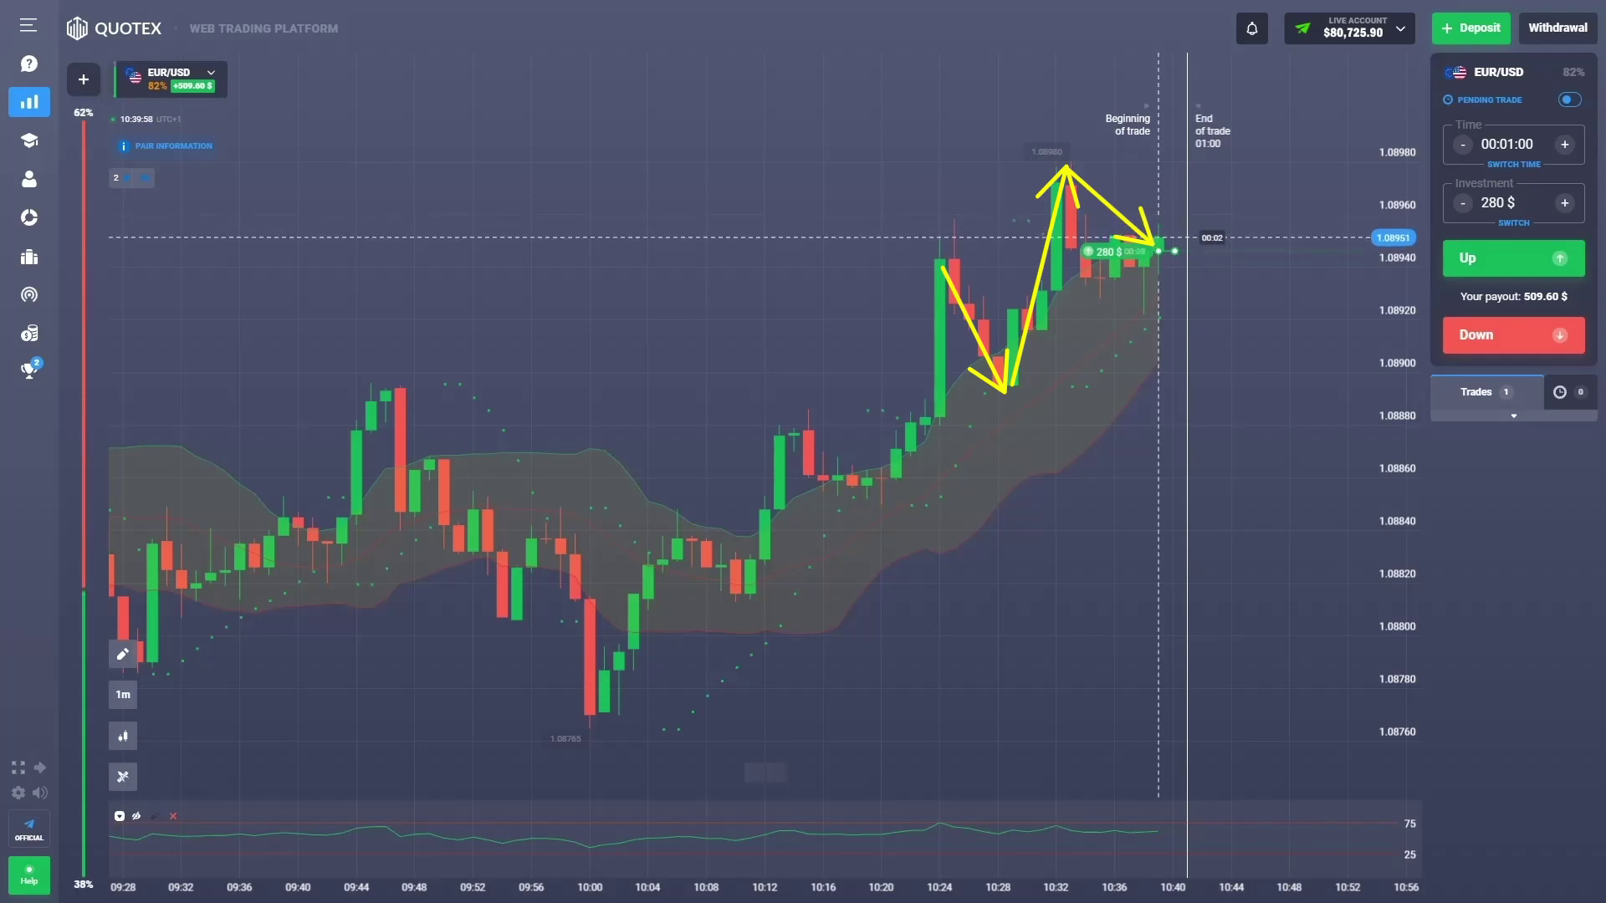
left_click_drag(1159, 244, 1216, 145)
left_click_drag(1182, 163, 1215, 144)
left_click_drag(1217, 182, 1217, 144)
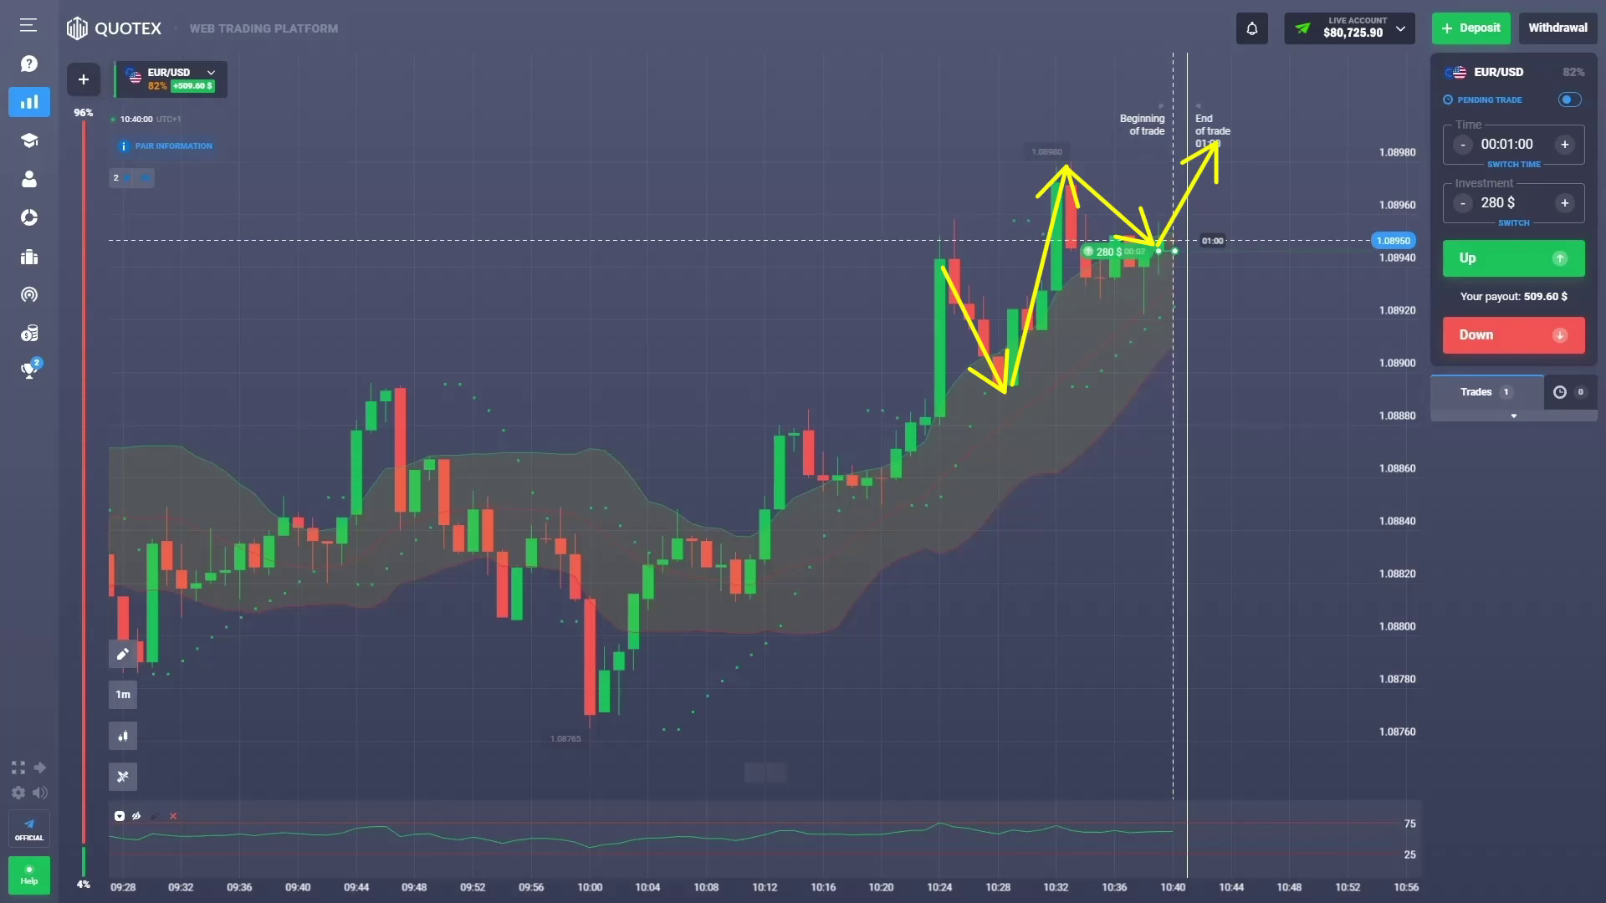
left_click_drag(394, 388, 616, 744)
left_click_drag(582, 730, 619, 749)
left_click_drag(617, 707, 619, 748)
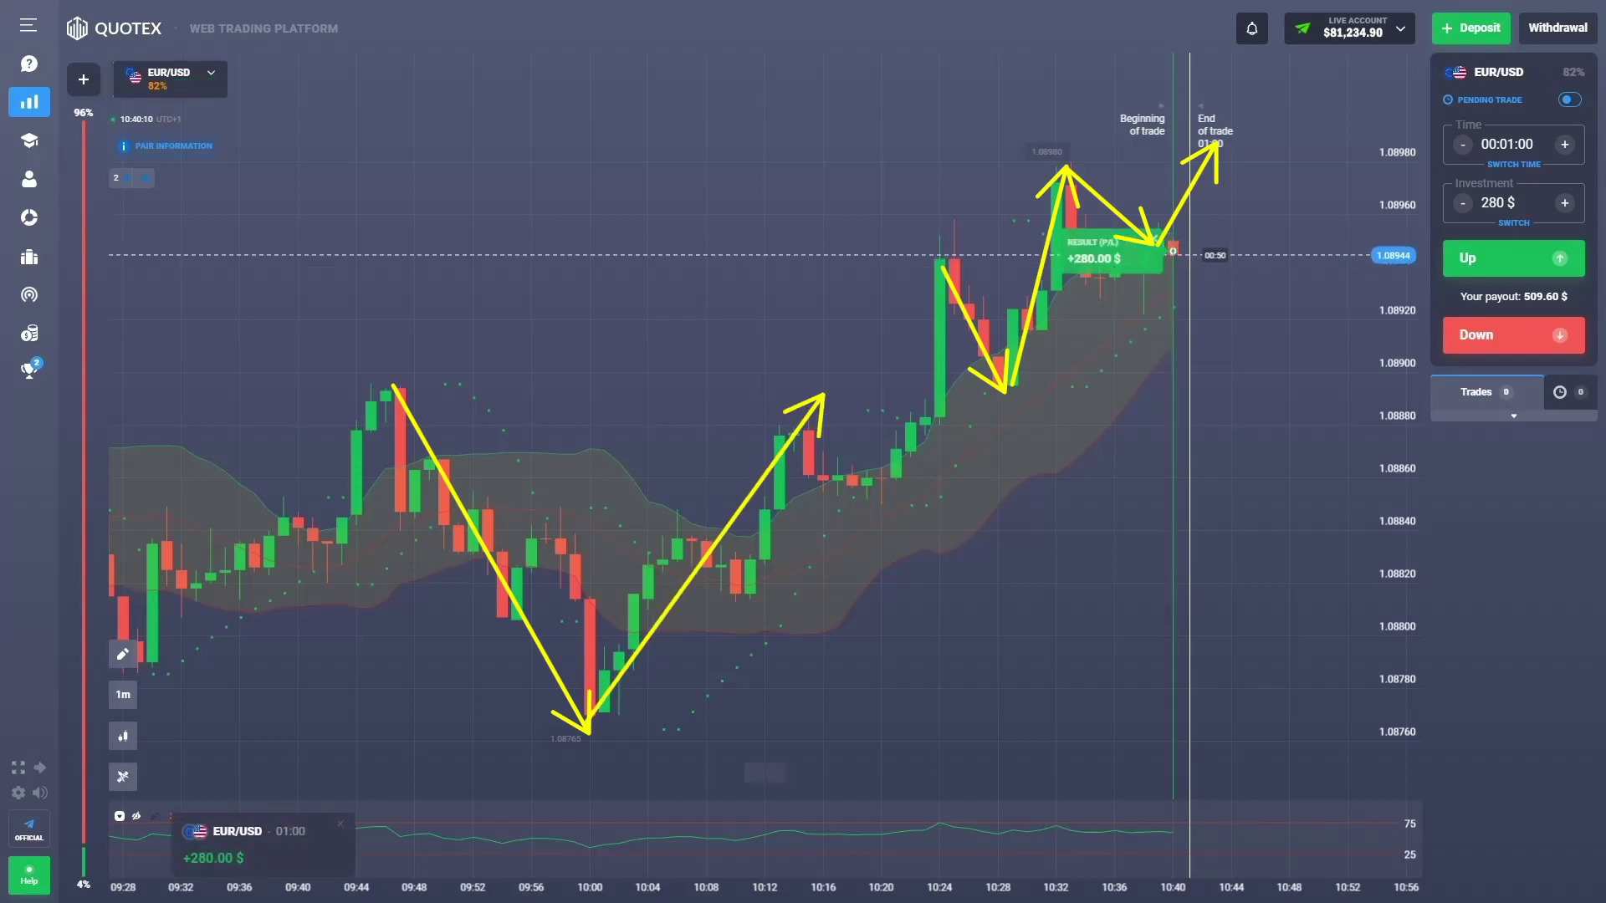
Step: Zoom in on the most recent EUR/USD candles
scroll(985, 565, "up", 3)
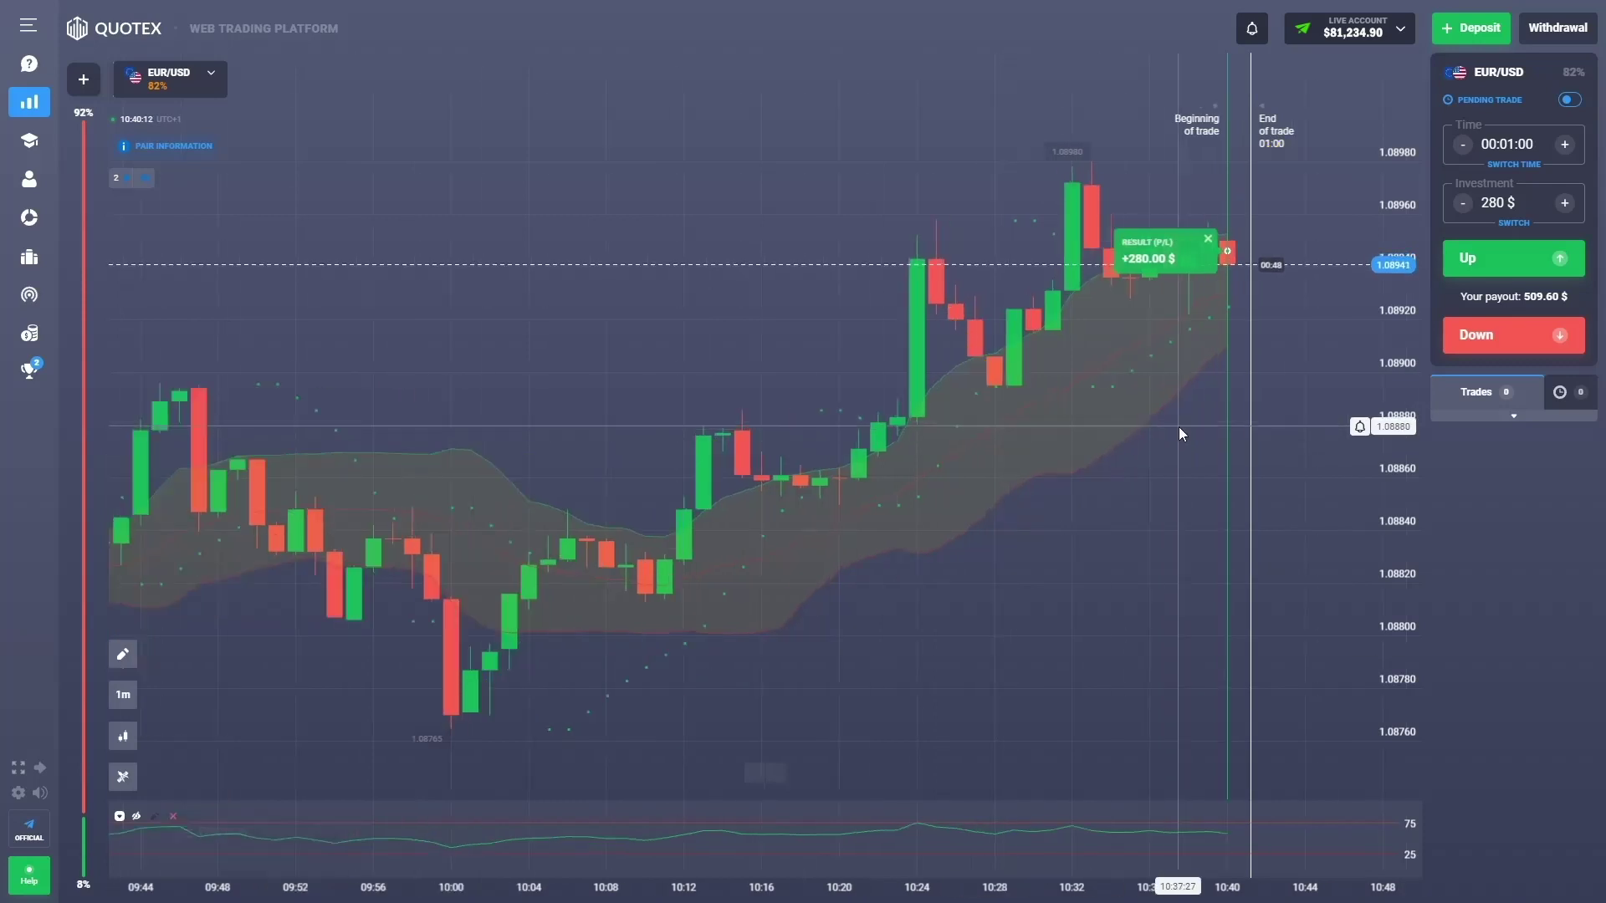
scroll(738, 445, "up", 5)
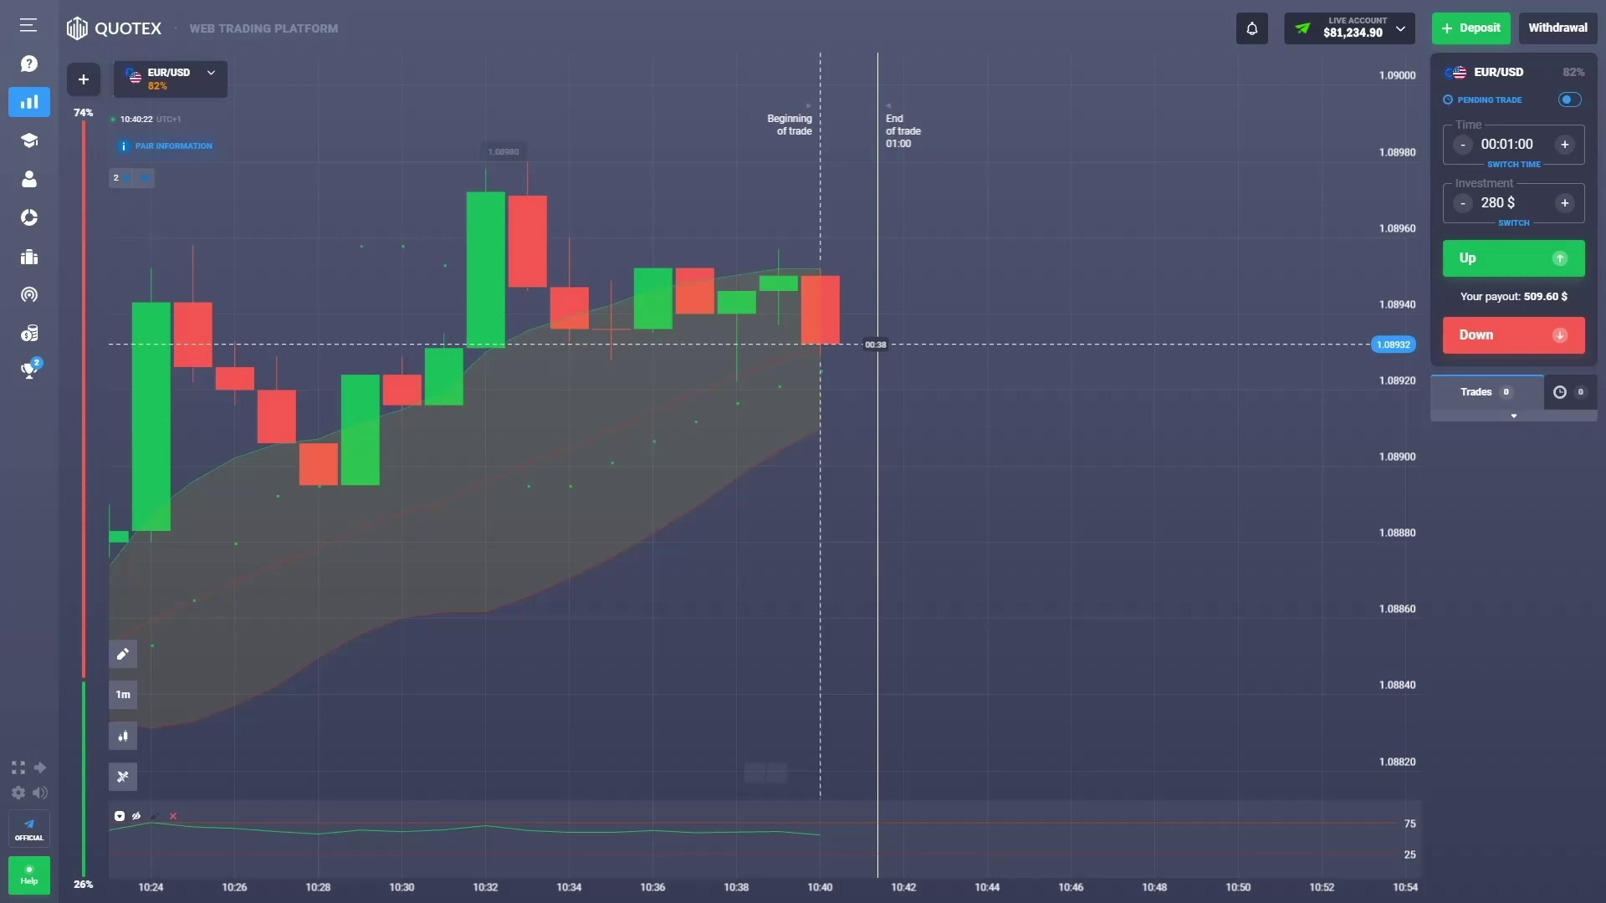
Step: Open another 280 $ Up trade and draw loops below the rising candles and beside the 10:32 peak
left_click(1506, 261)
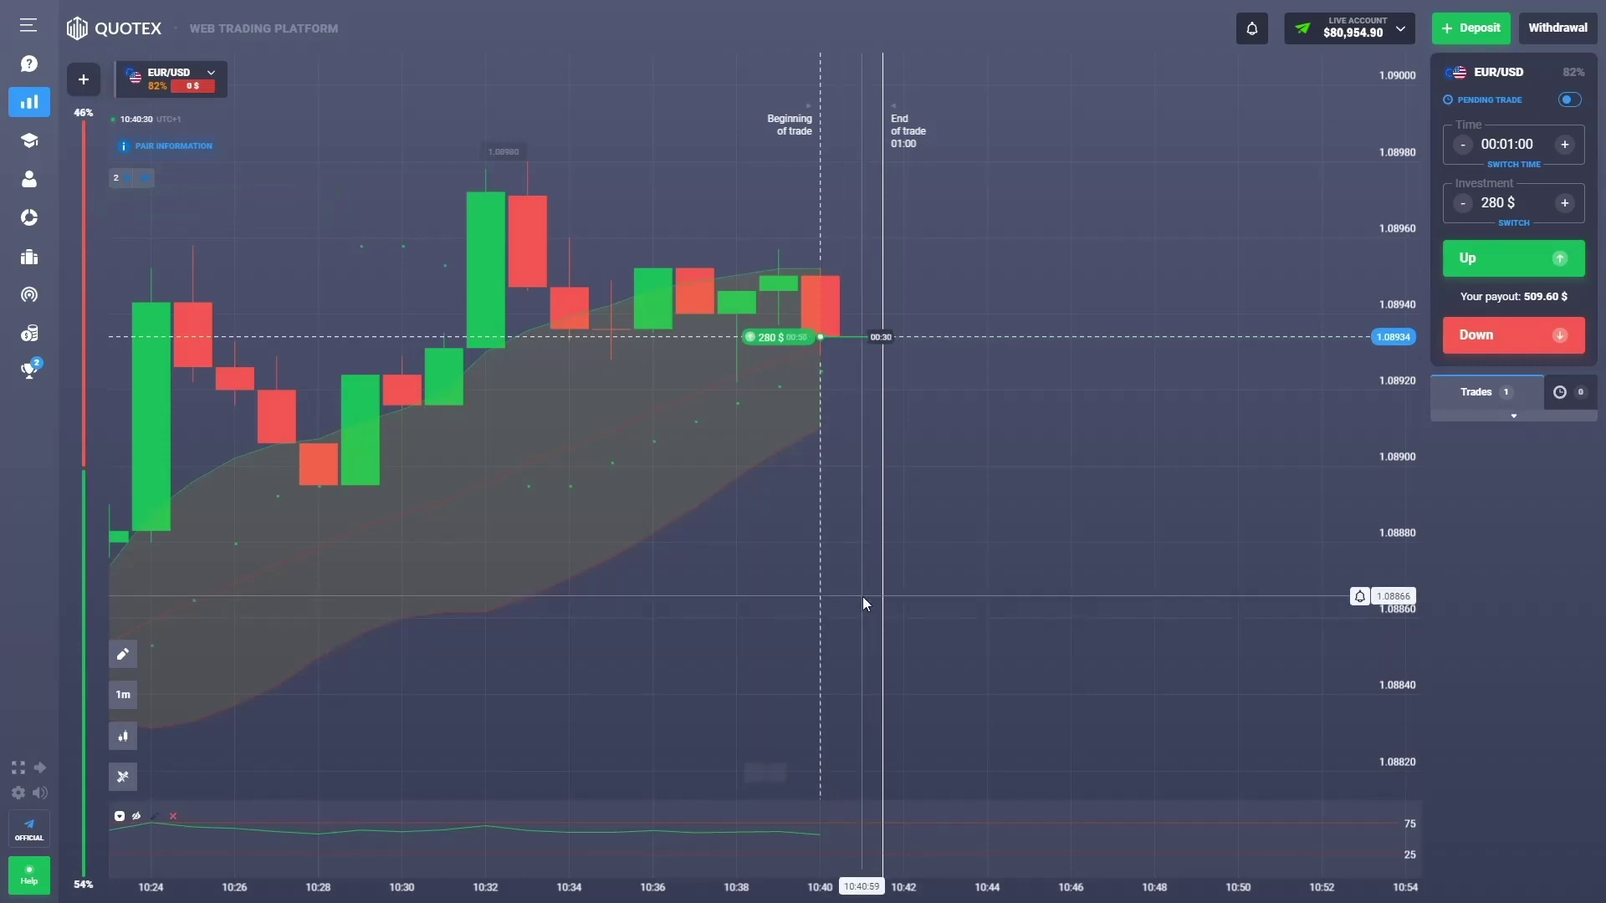
scroll(862, 596, "down", 3)
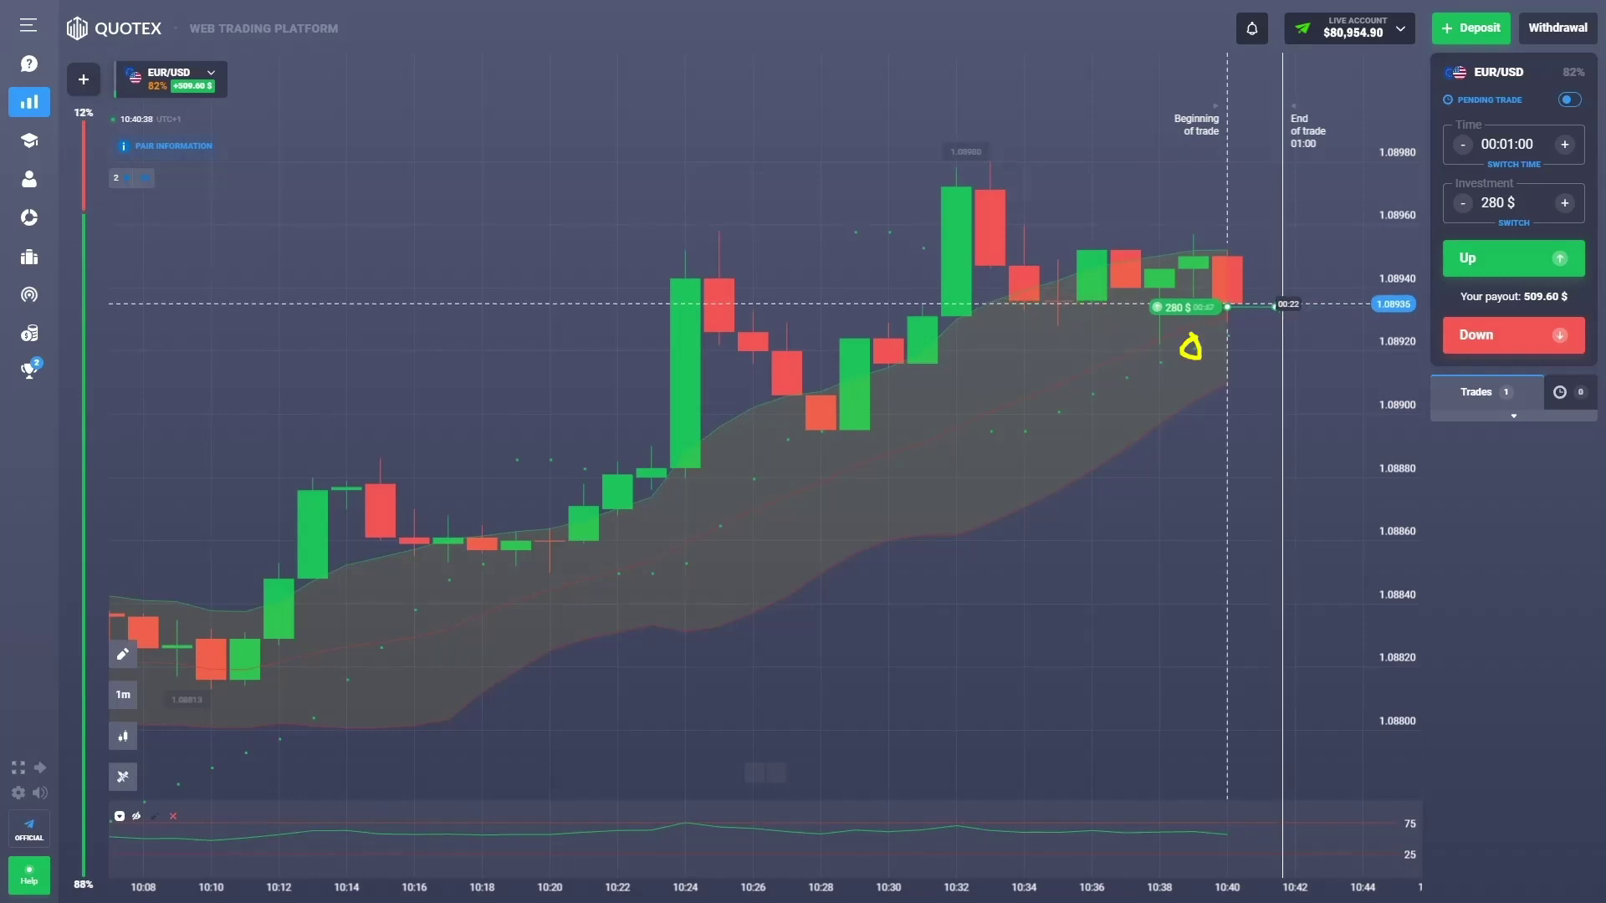
mouse_move(1161, 351)
left_mouse_down()
mouse_move(1119, 360)
mouse_move(1077, 399)
mouse_move(1097, 380)
mouse_move(1056, 394)
mouse_move(1036, 442)
mouse_move(997, 438)
mouse_move(995, 410)
left_mouse_up()
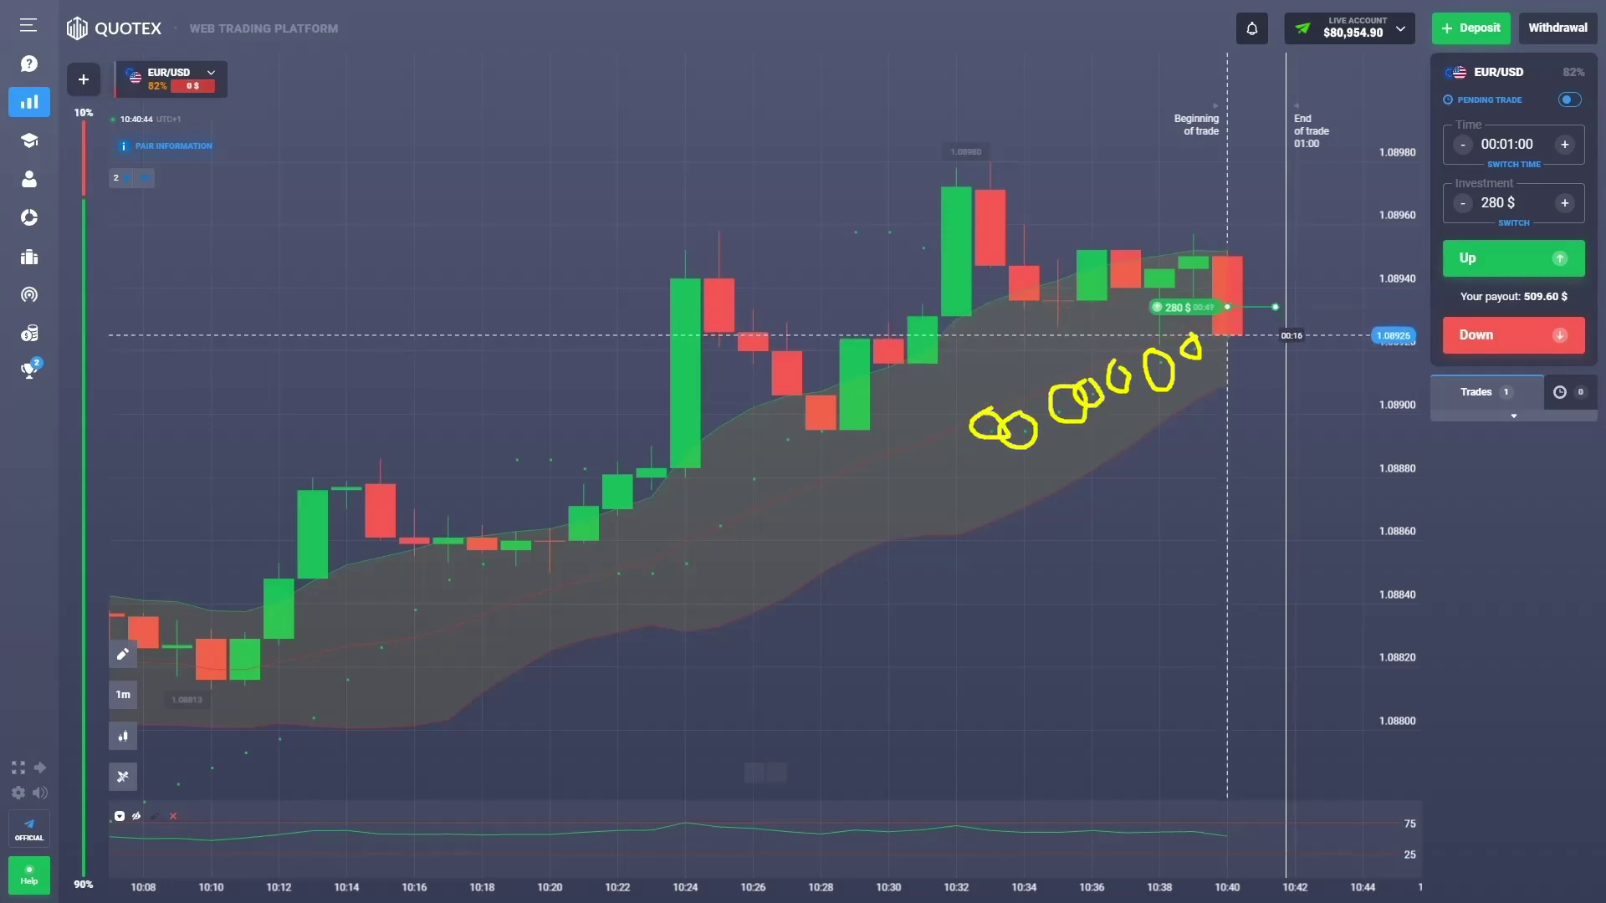
mouse_move(916, 237)
left_mouse_down()
mouse_move(912, 279)
mouse_move(931, 242)
left_mouse_up()
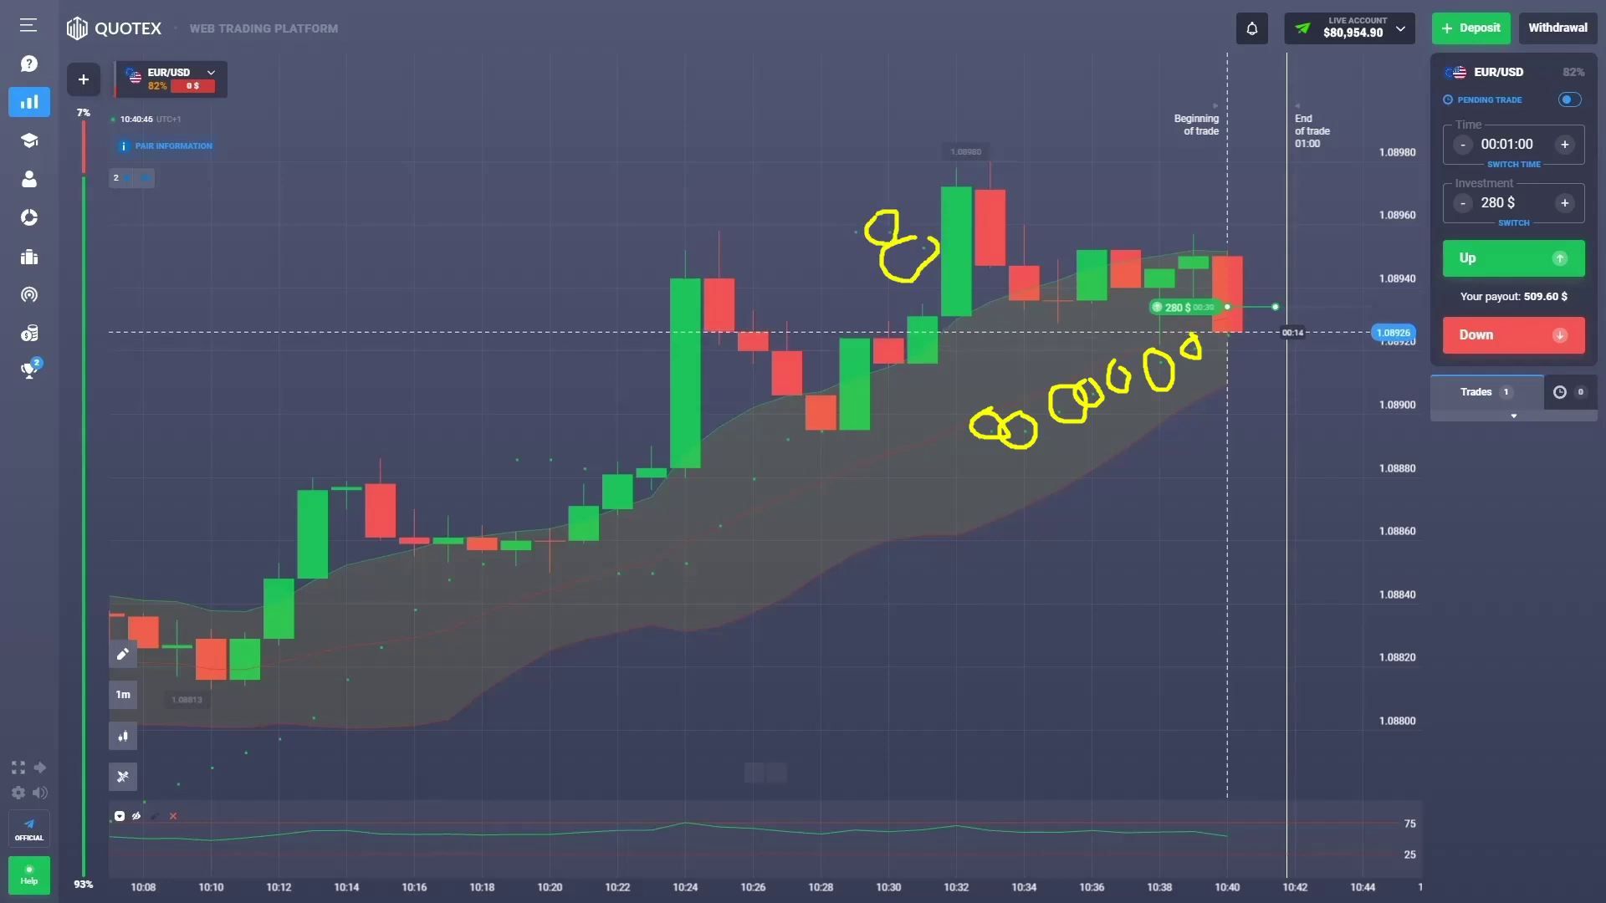
mouse_move(841, 214)
left_mouse_down()
mouse_move(834, 240)
mouse_move(863, 215)
left_mouse_up()
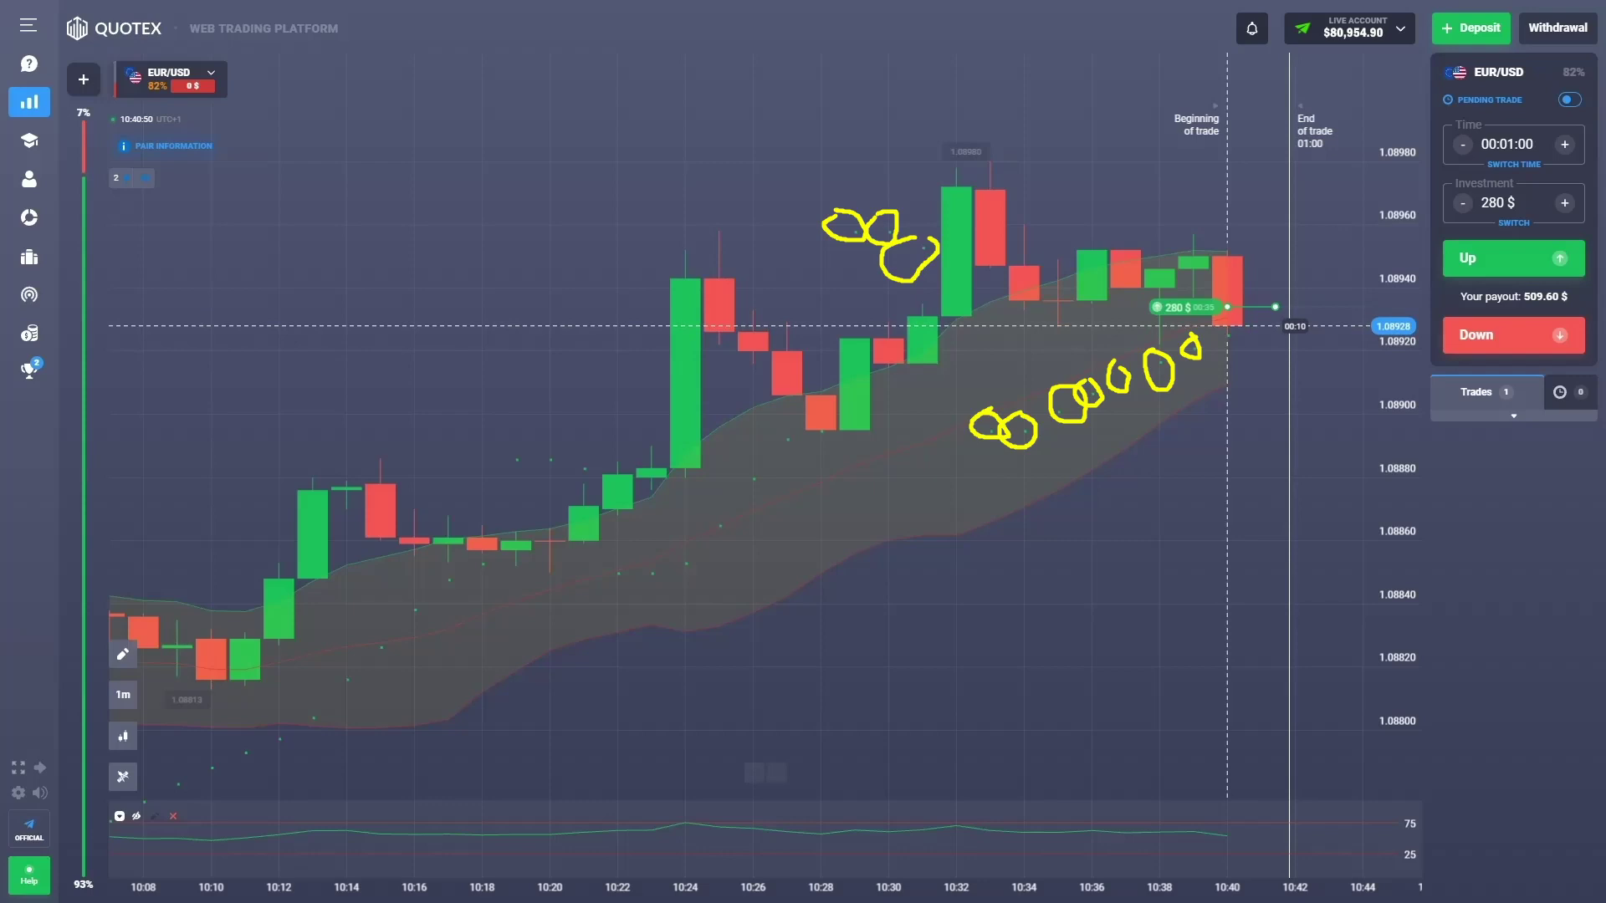
Step: Circle the one-minute duration, 280 $ investment and 82% payout, and trace the price path with arrows
mouse_move(1558, 126)
left_mouse_down()
mouse_move(1536, 168)
mouse_move(1566, 124)
left_mouse_up()
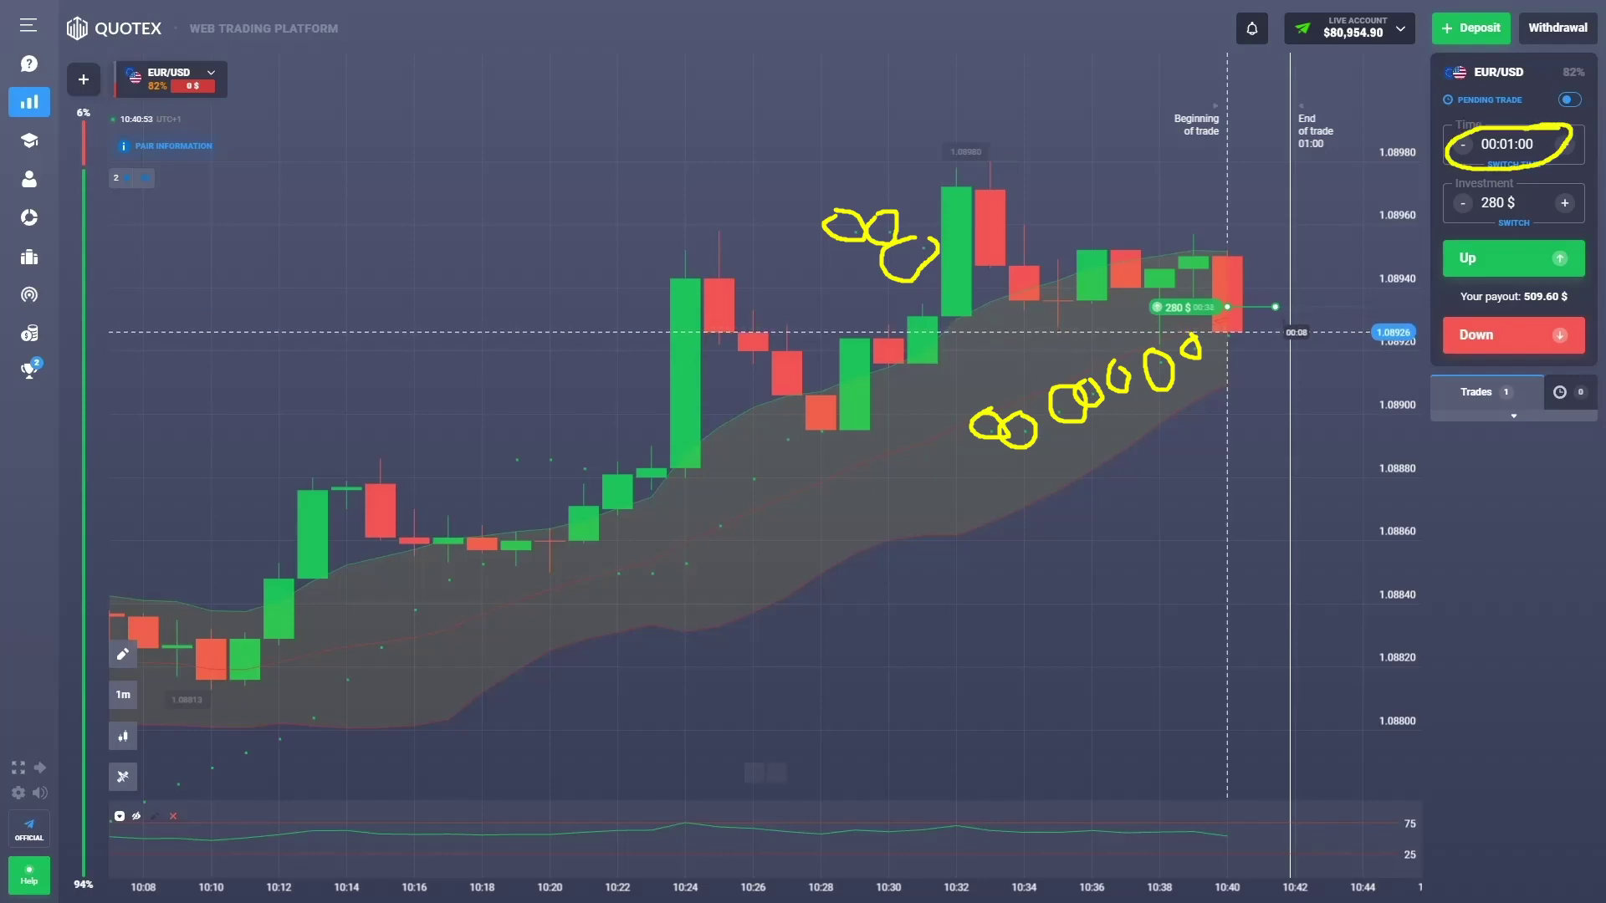
mouse_move(1528, 178)
left_mouse_down()
mouse_move(1441, 187)
mouse_move(1549, 216)
mouse_move(1493, 178)
left_mouse_up()
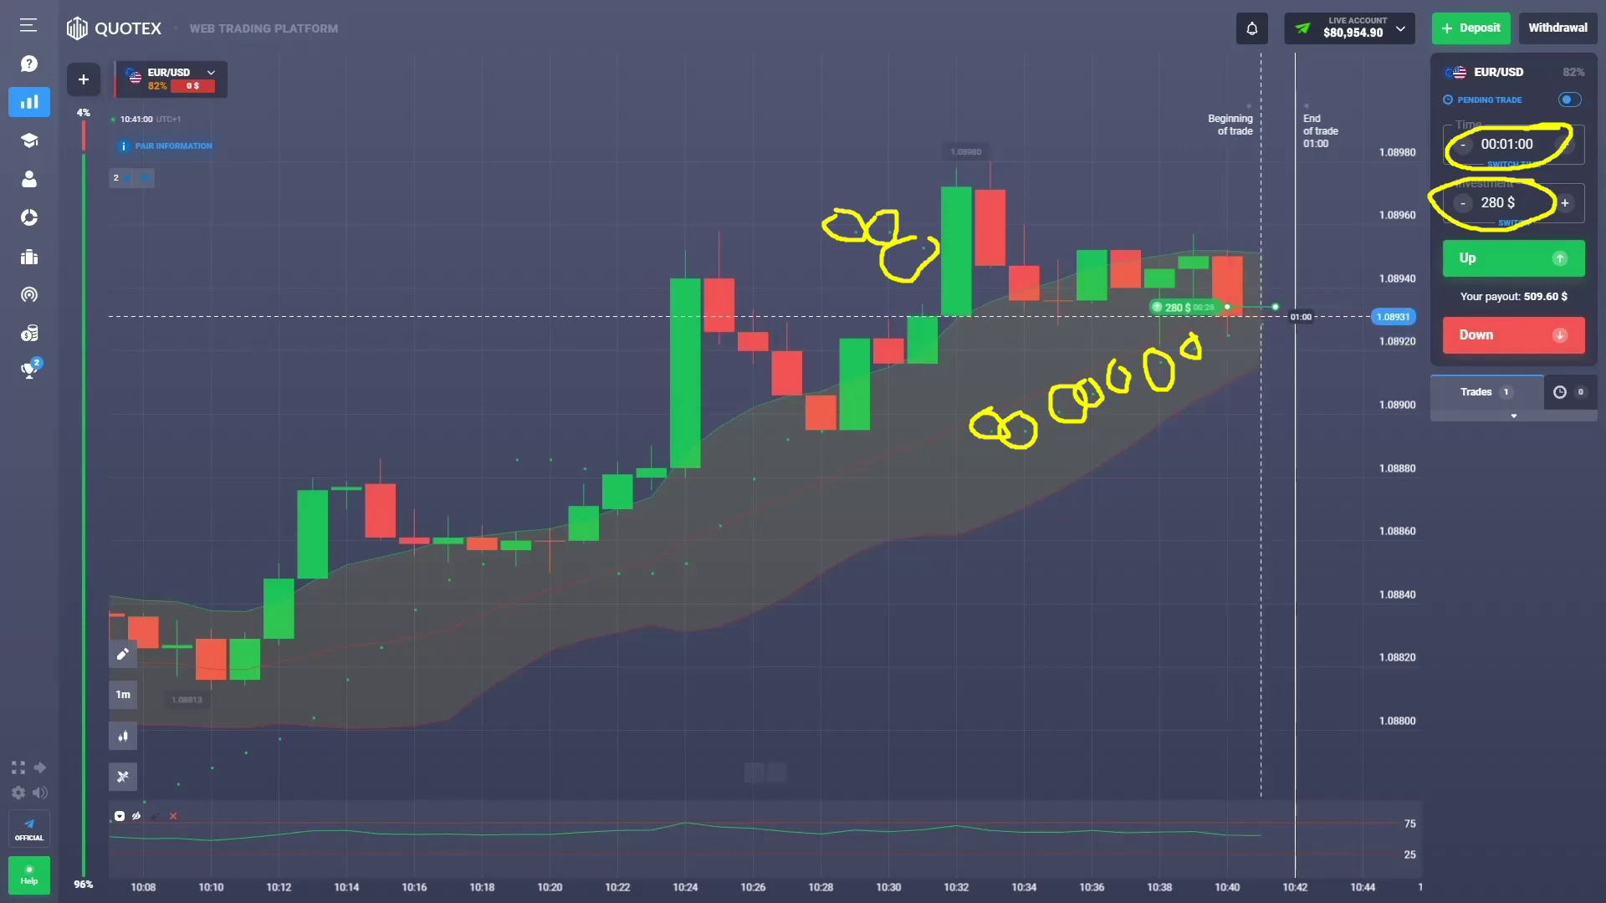
left_click_drag(1576, 57, 1573, 86)
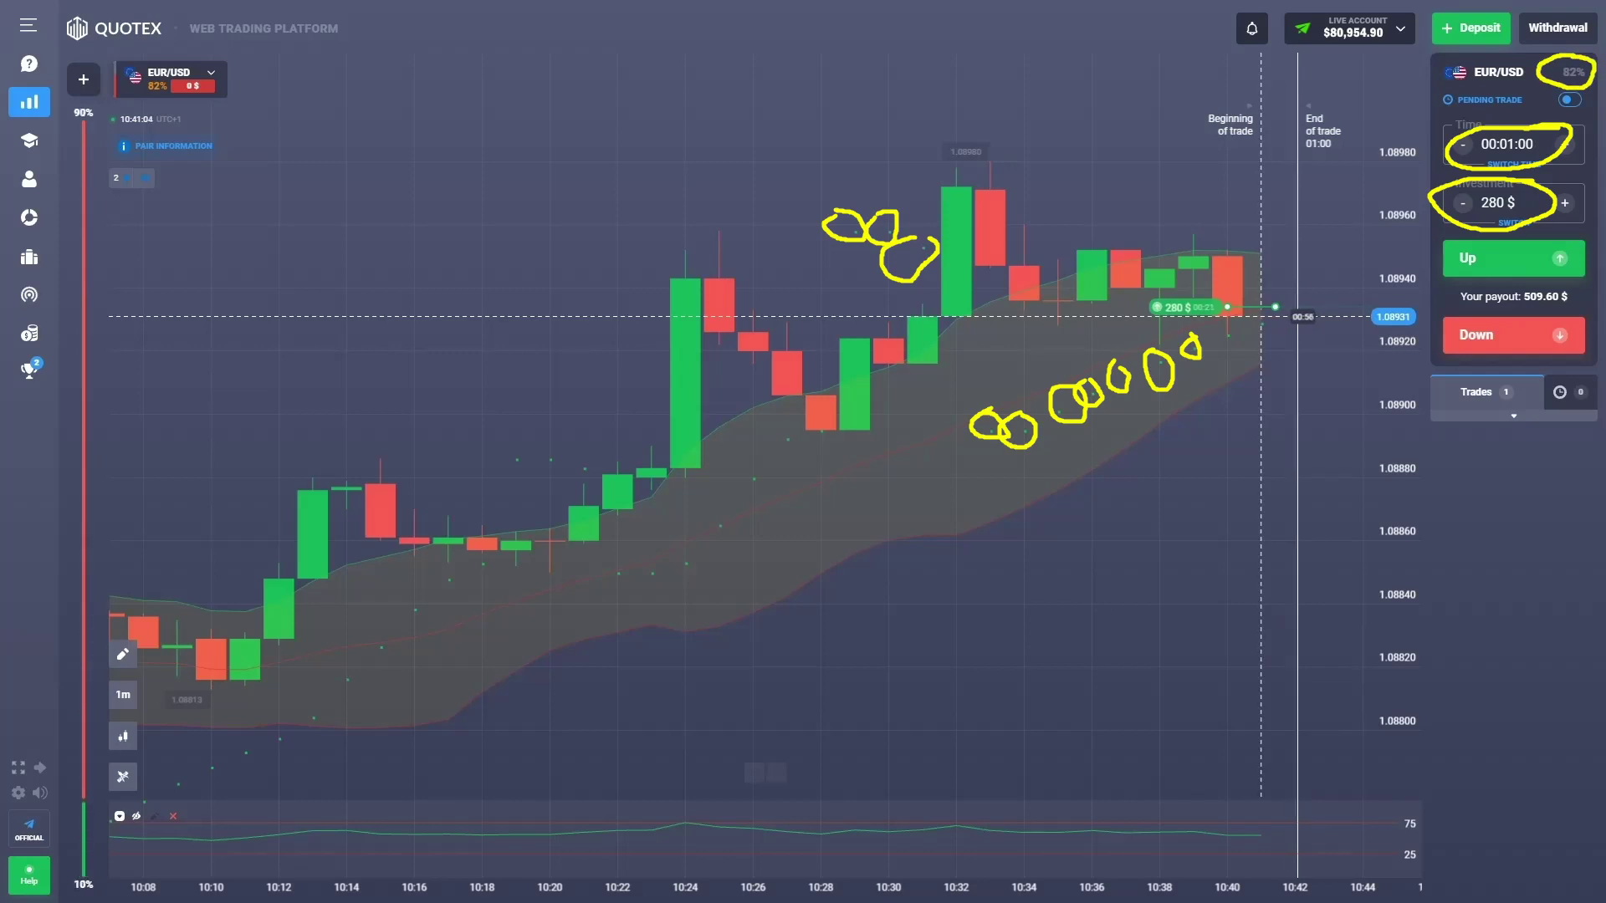
mouse_move(1226, 309)
left_mouse_down()
mouse_move(1330, 175)
mouse_move(1332, 209)
left_mouse_up()
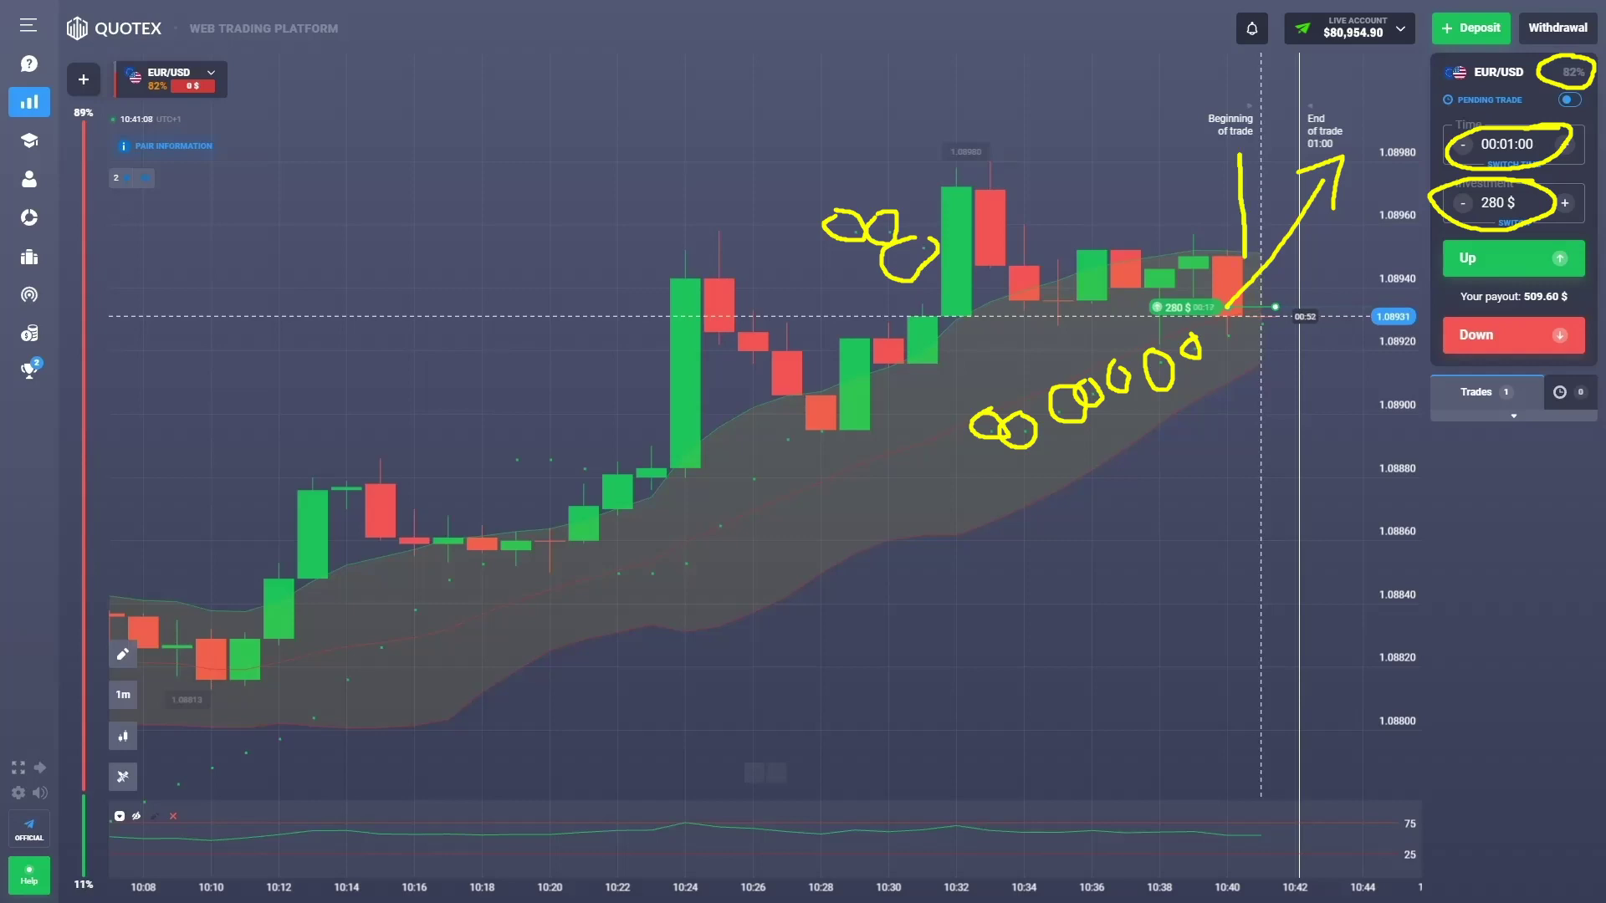
left_click_drag(1239, 274, 1285, 226)
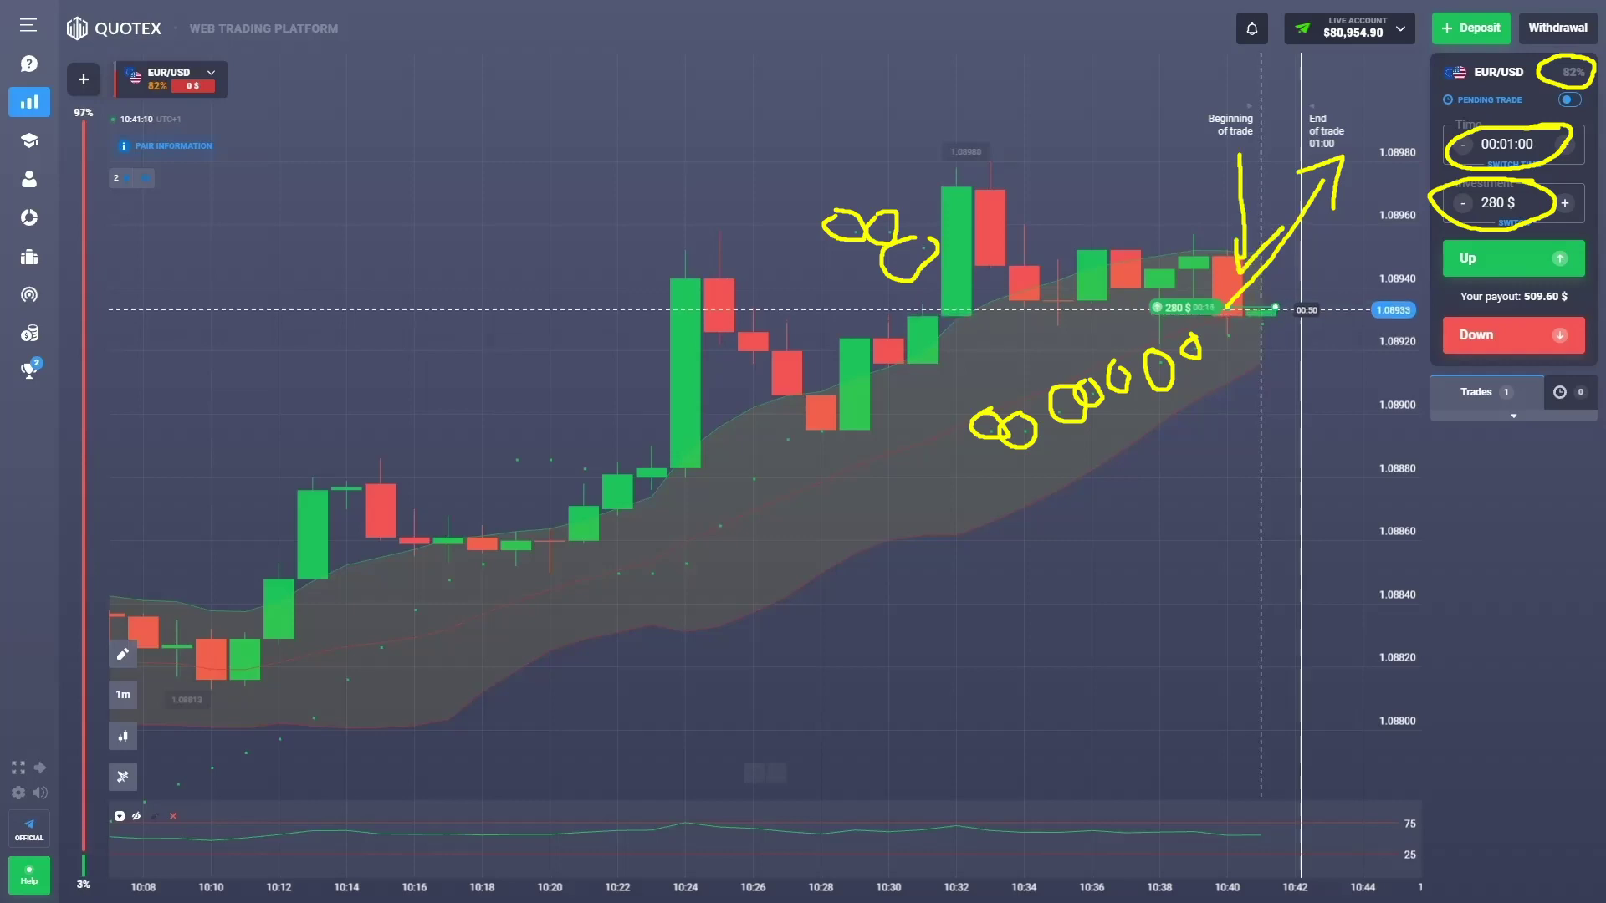
mouse_move(1259, 286)
left_mouse_down()
mouse_move(1265, 253)
mouse_move(1275, 281)
left_mouse_up()
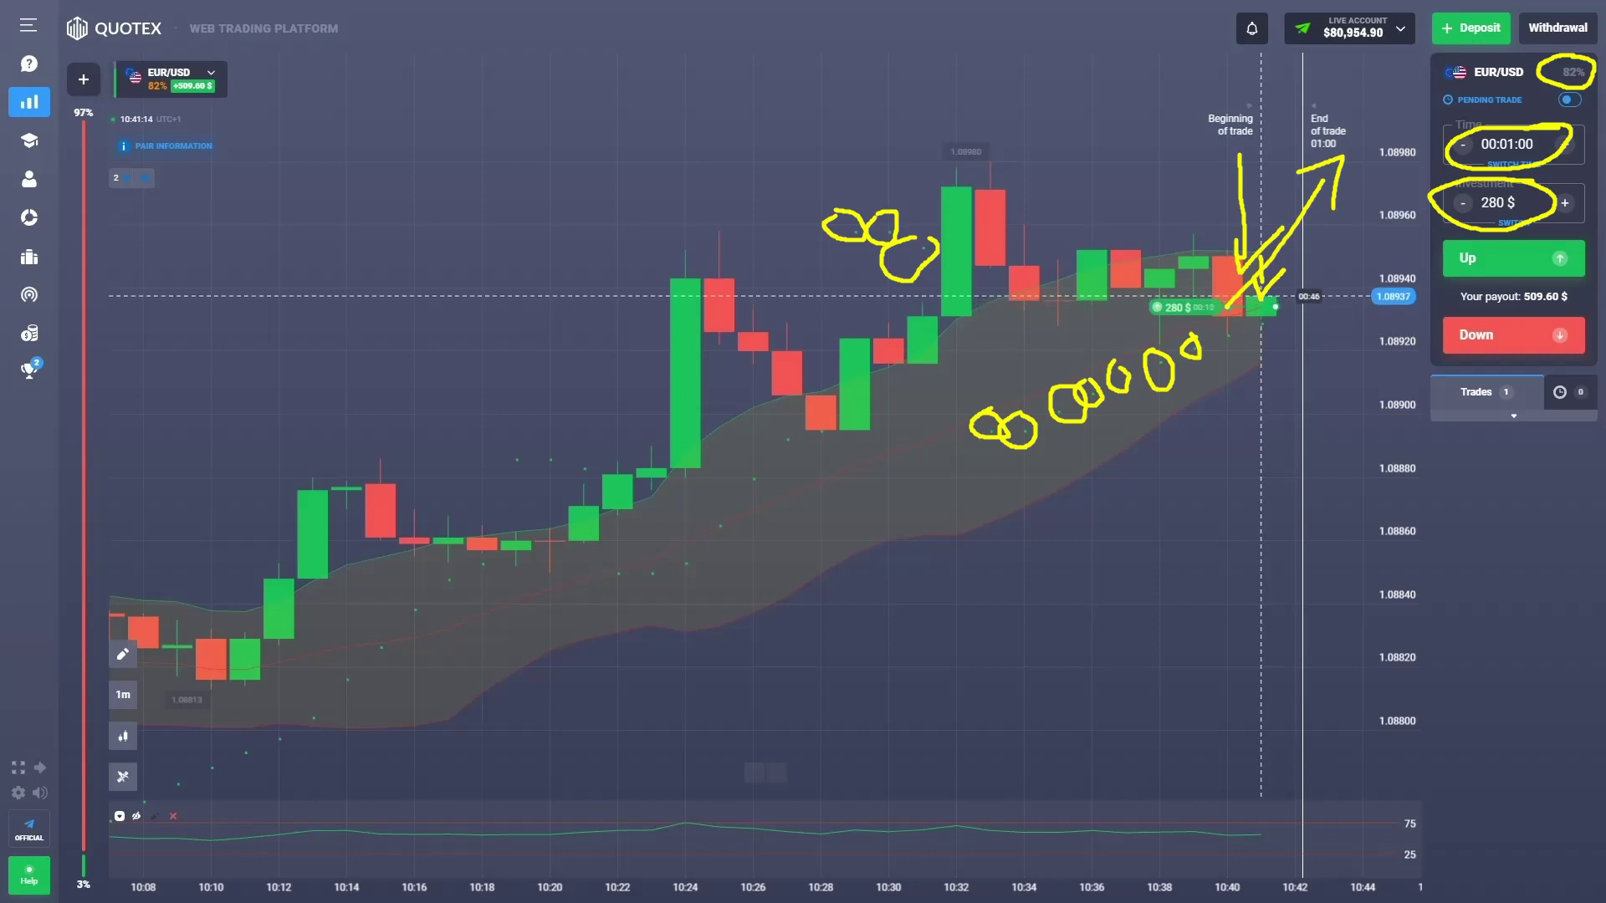
mouse_move(305, 495)
left_mouse_down()
mouse_move(582, 576)
mouse_move(680, 448)
mouse_move(705, 262)
mouse_move(806, 431)
mouse_move(985, 281)
mouse_move(994, 161)
mouse_move(1027, 278)
mouse_move(1192, 281)
mouse_move(1243, 216)
left_mouse_up()
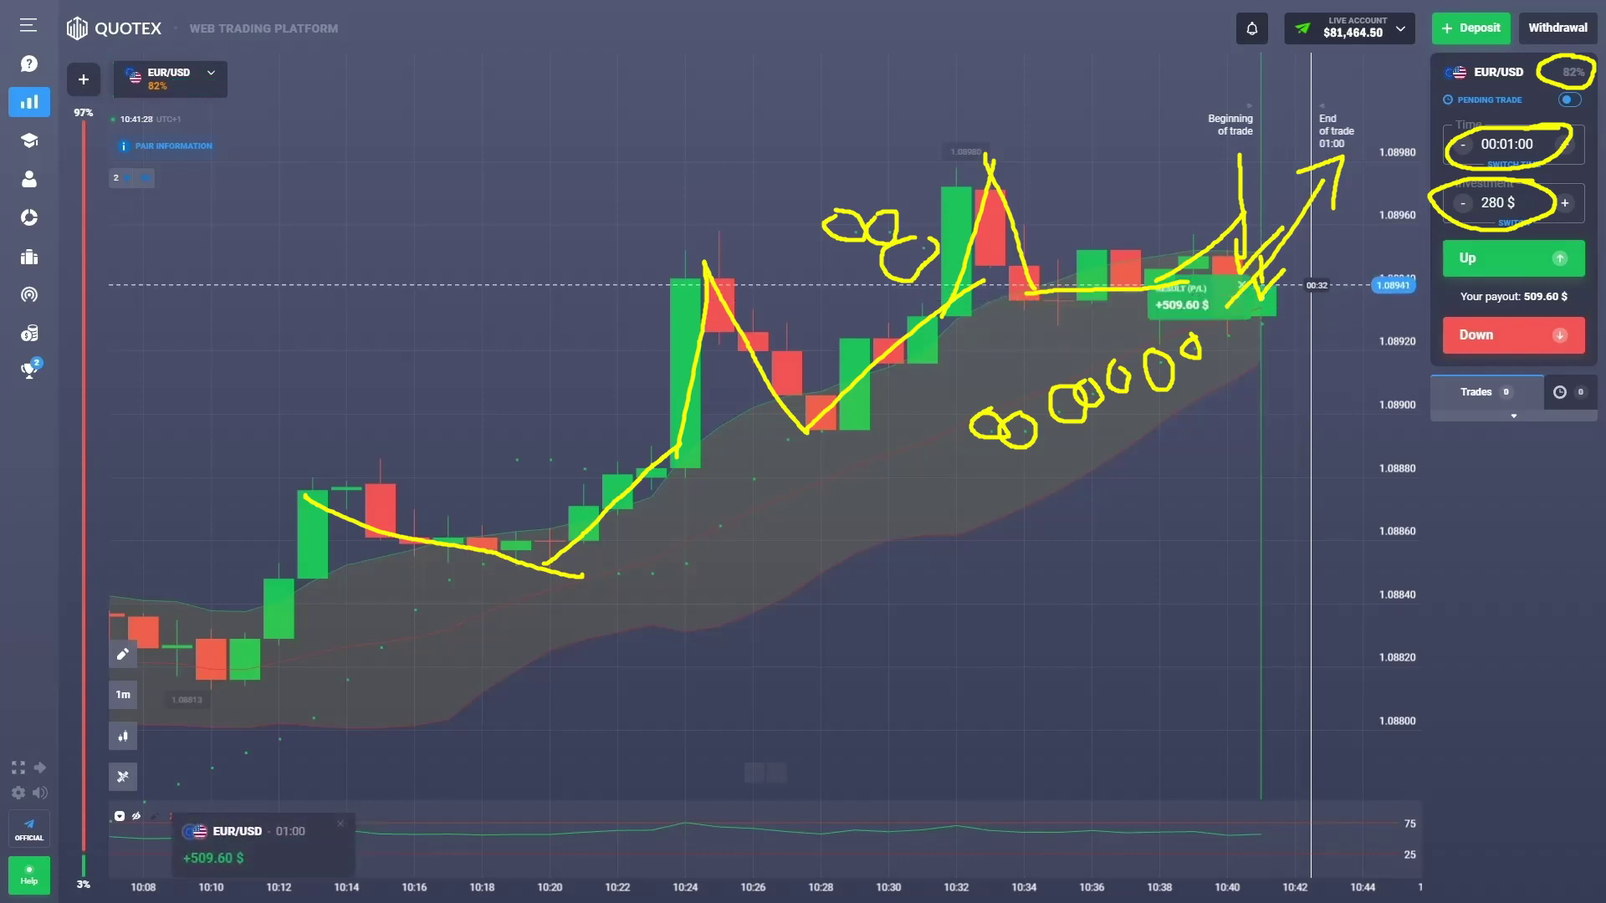
Step: Circle the +509.60 $ trade result and pan the chart toward later times
left_click_drag(266, 807, 349, 867)
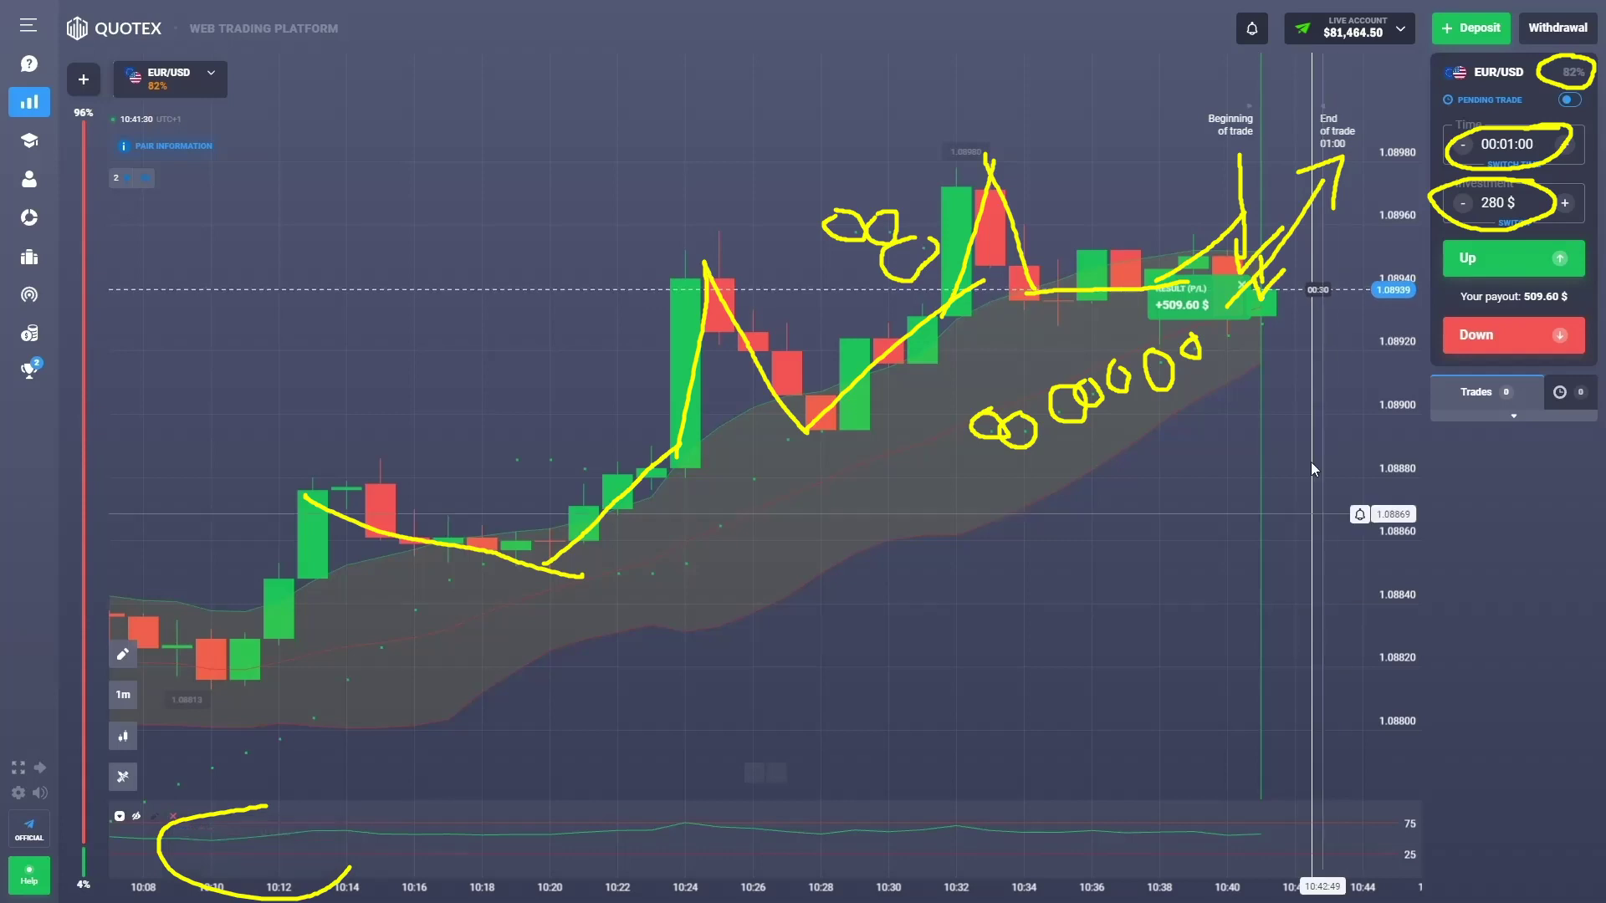
mouse_move(1155, 368)
left_mouse_down()
mouse_move(951, 370)
mouse_move(849, 416)
left_mouse_up()
scroll(851, 410, "up", 2)
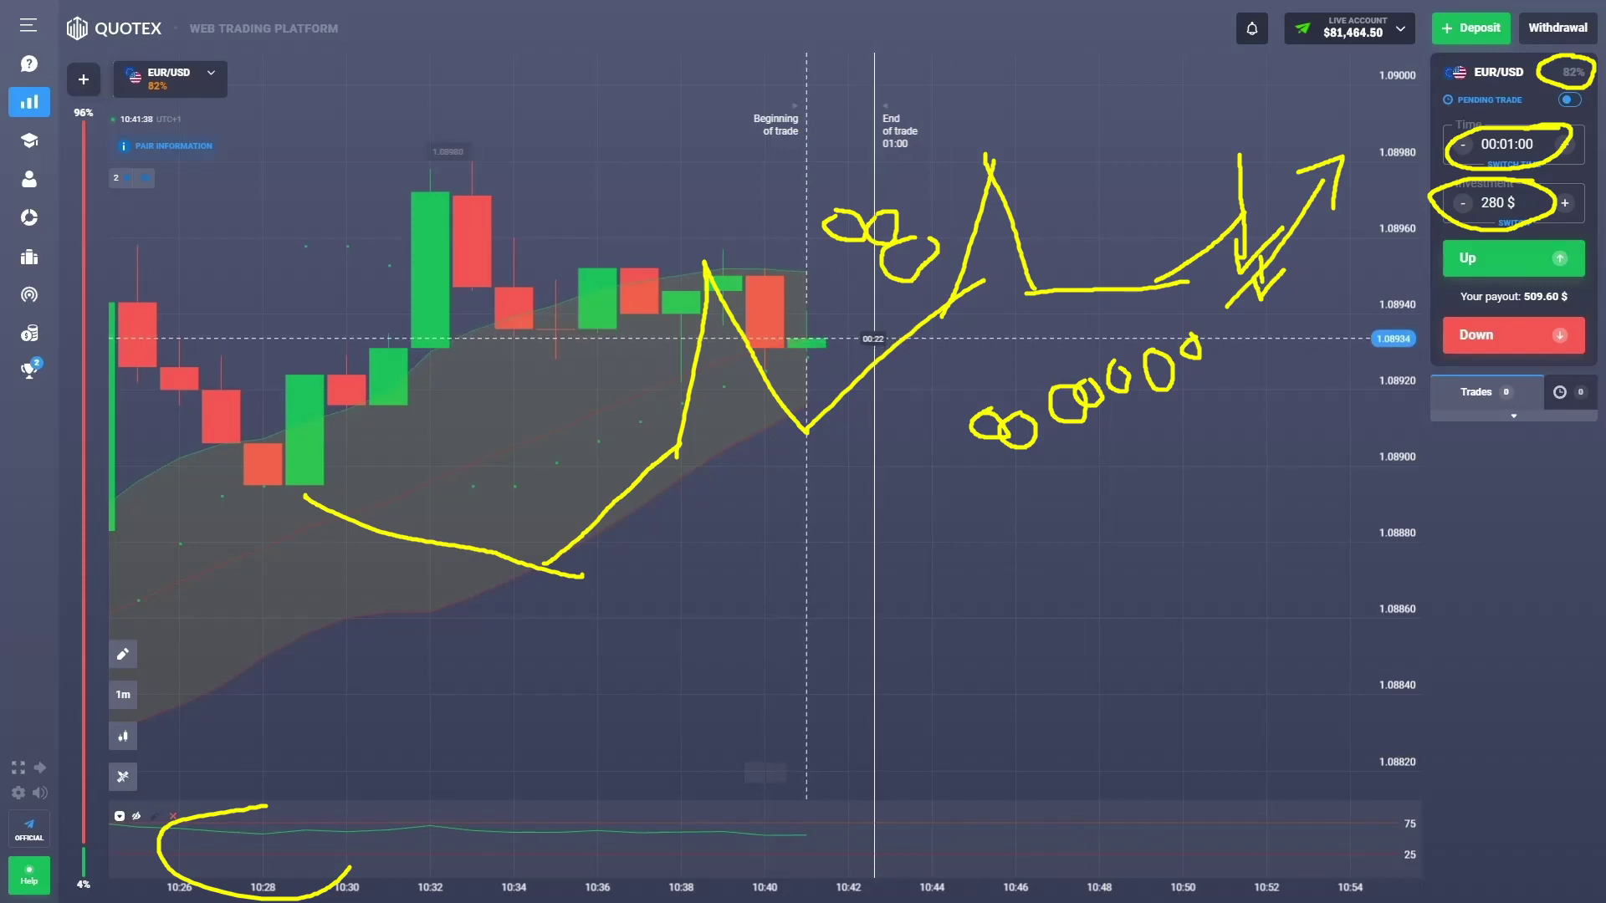
Step: Clear all drawings with Escape and open a 280 $ Down trade with Shift+S
key("Escape")
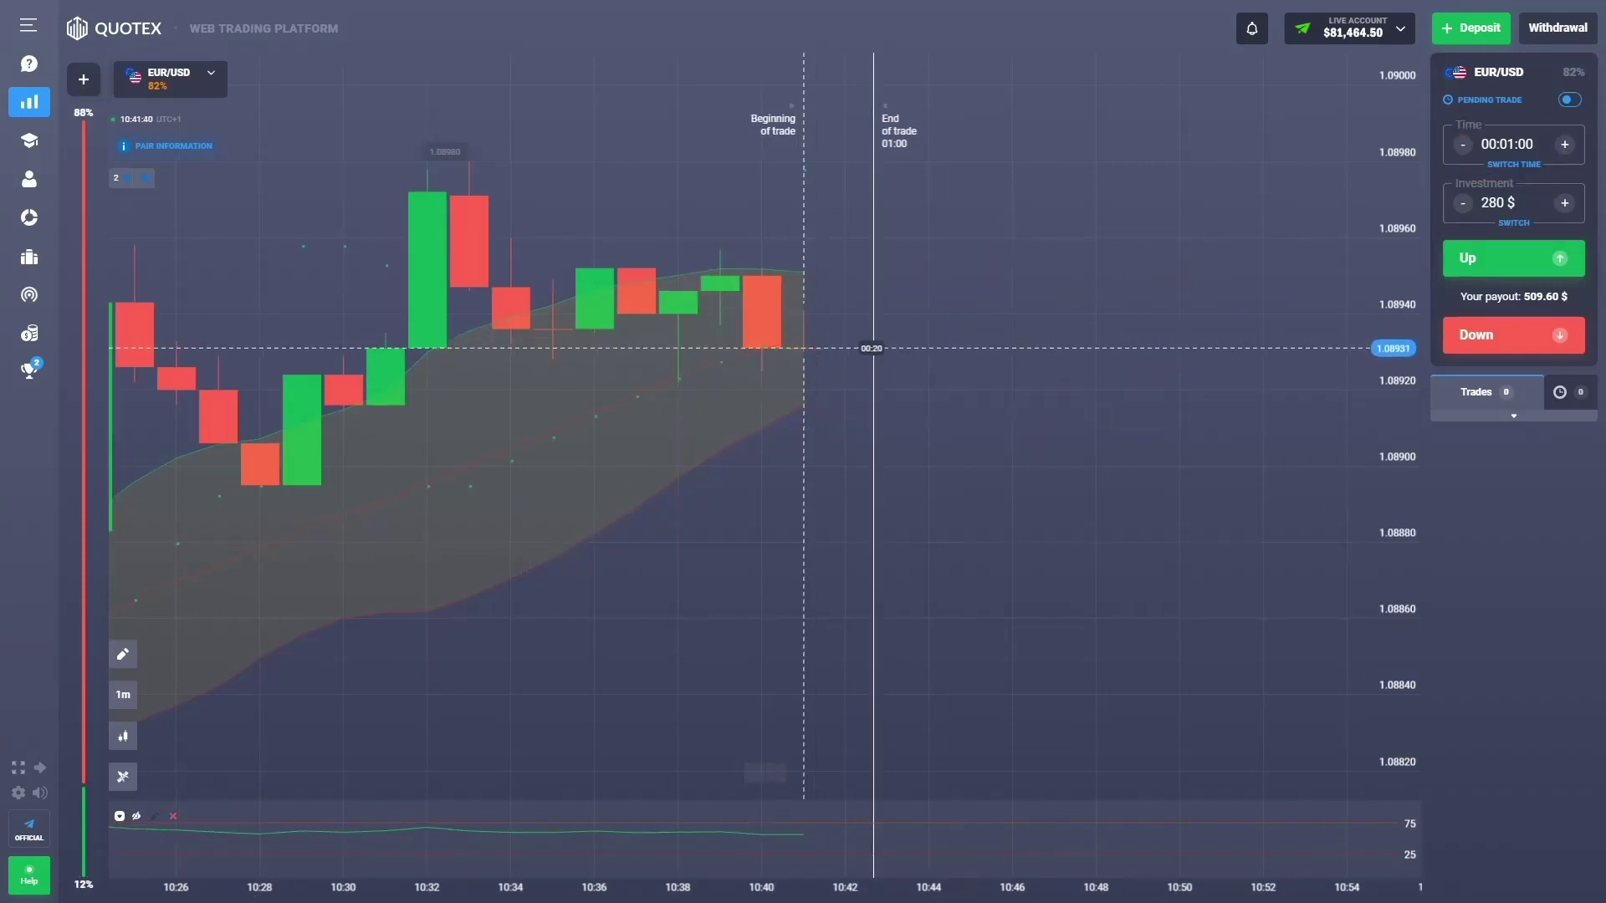
scroll(753, 419, "left", 5)
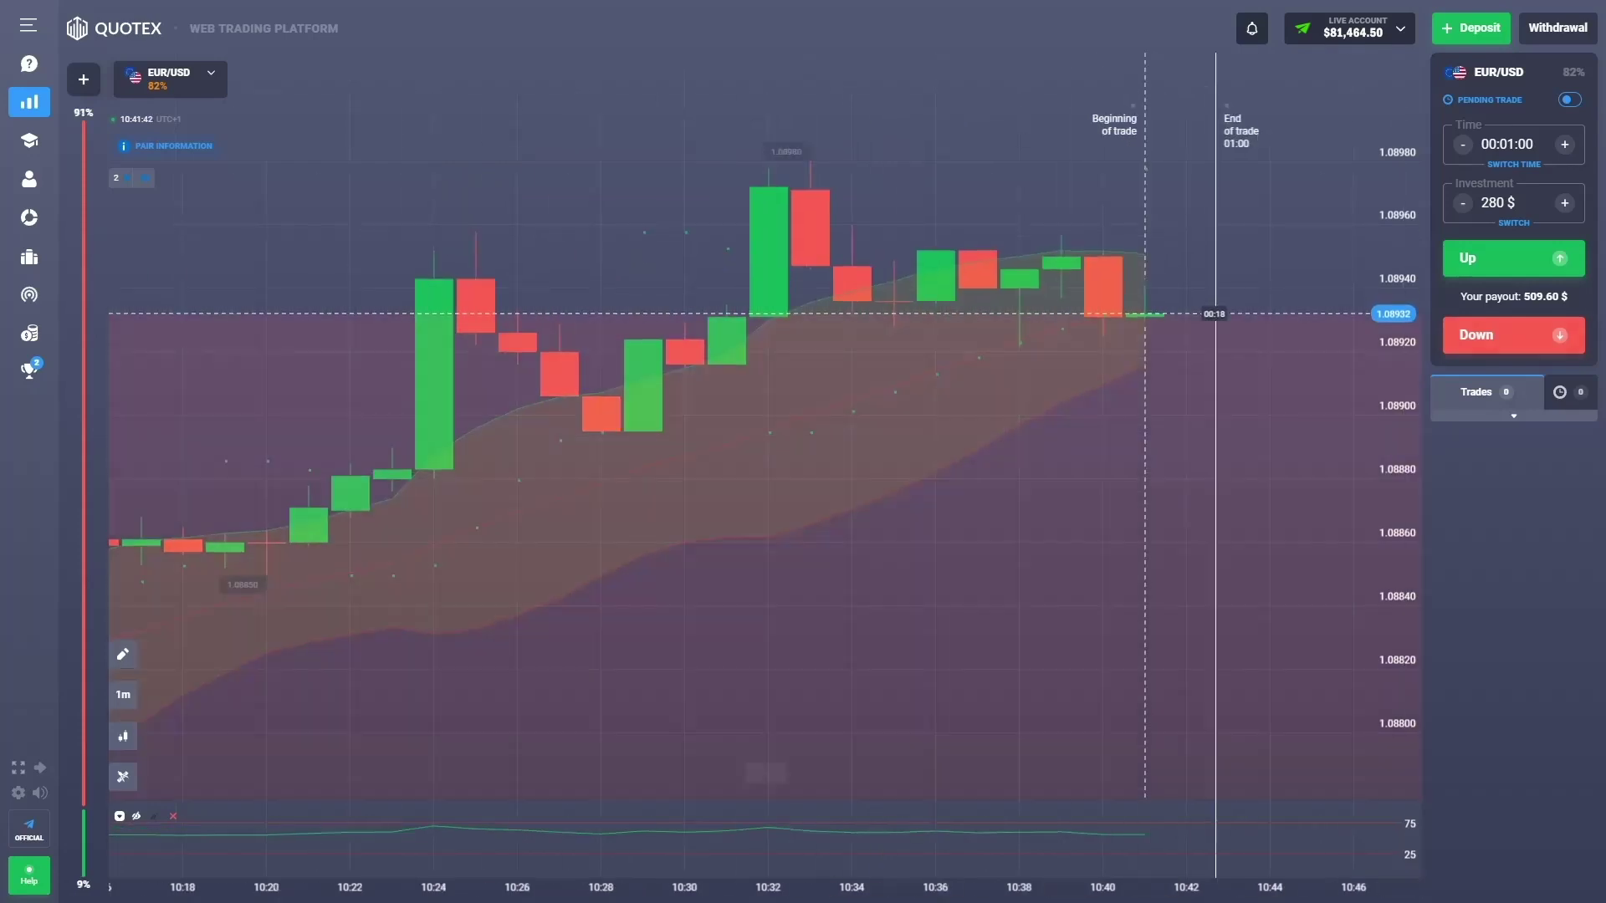
key("shift+s")
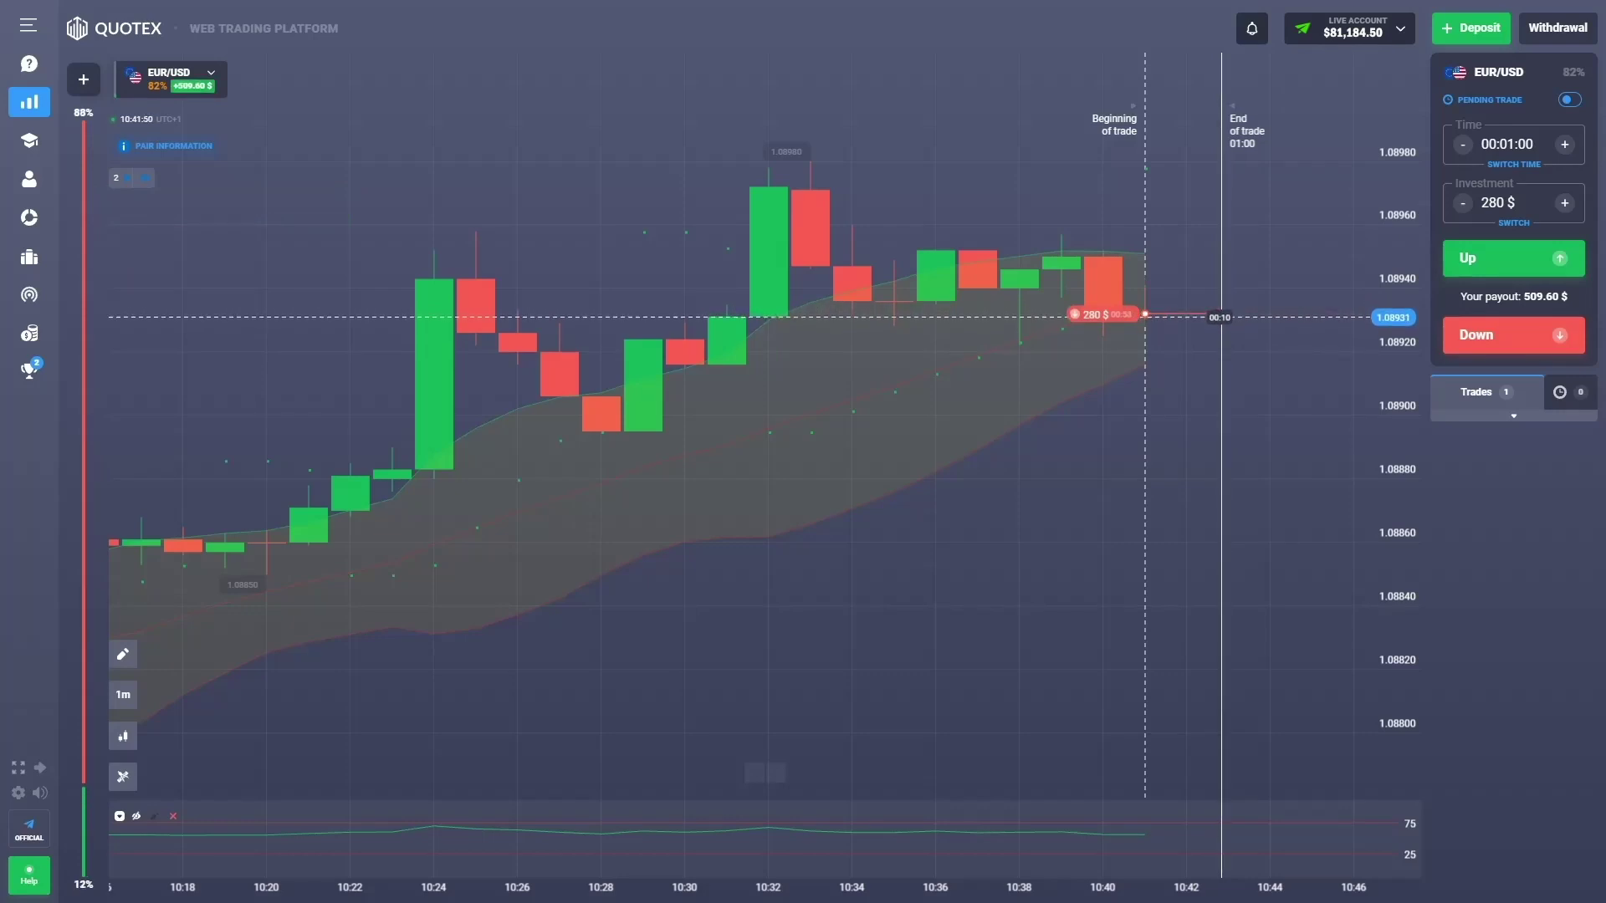
Step: Mark the 10:37–10:40 candles with yellow strokes, cross out the last red candle, then clear them
mouse_move(1095, 195)
left_mouse_down()
mouse_move(1092, 238)
mouse_move(988, 275)
left_mouse_up()
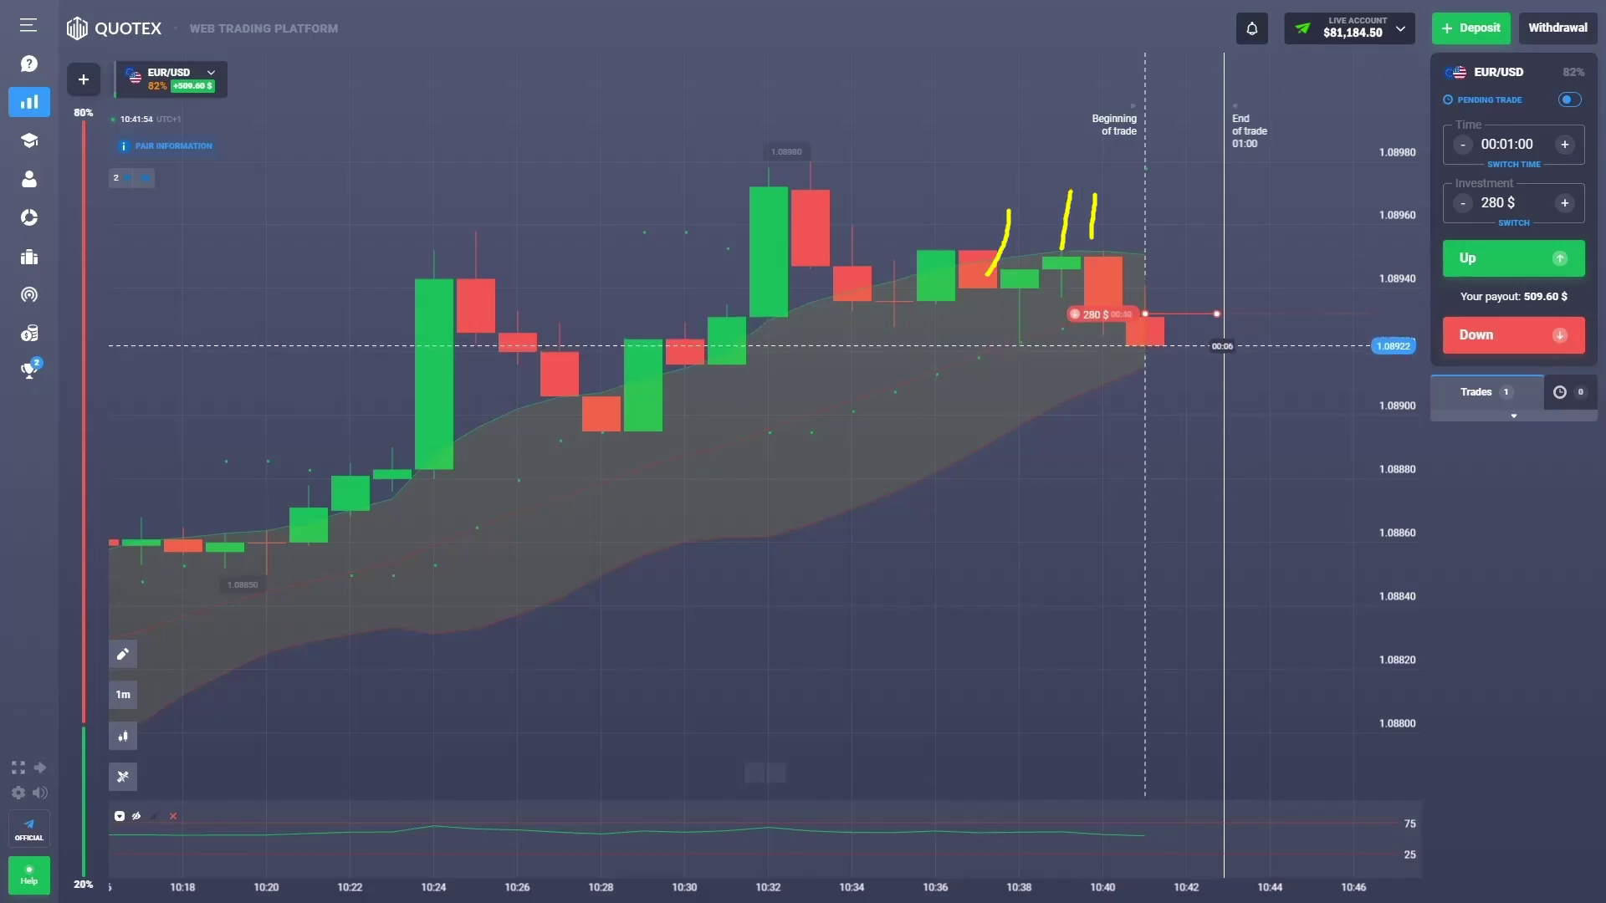
mouse_move(1041, 197)
left_mouse_down()
mouse_move(1008, 279)
mouse_move(1040, 326)
left_mouse_up()
left_click_drag(1106, 205, 1048, 361)
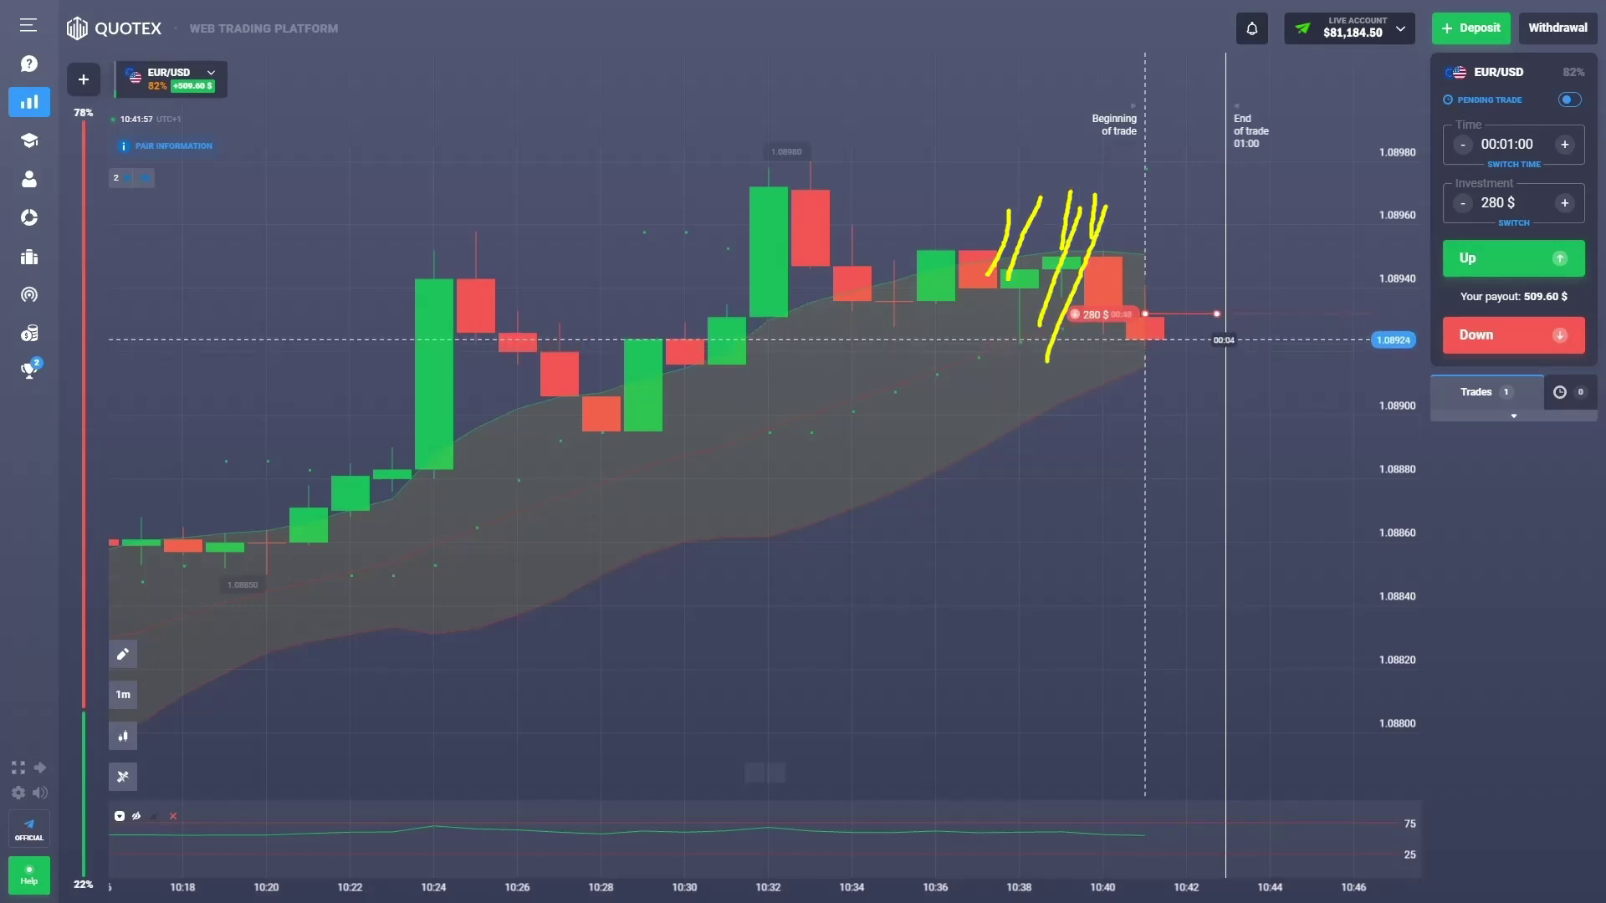
left_click_drag(1157, 281, 1128, 381)
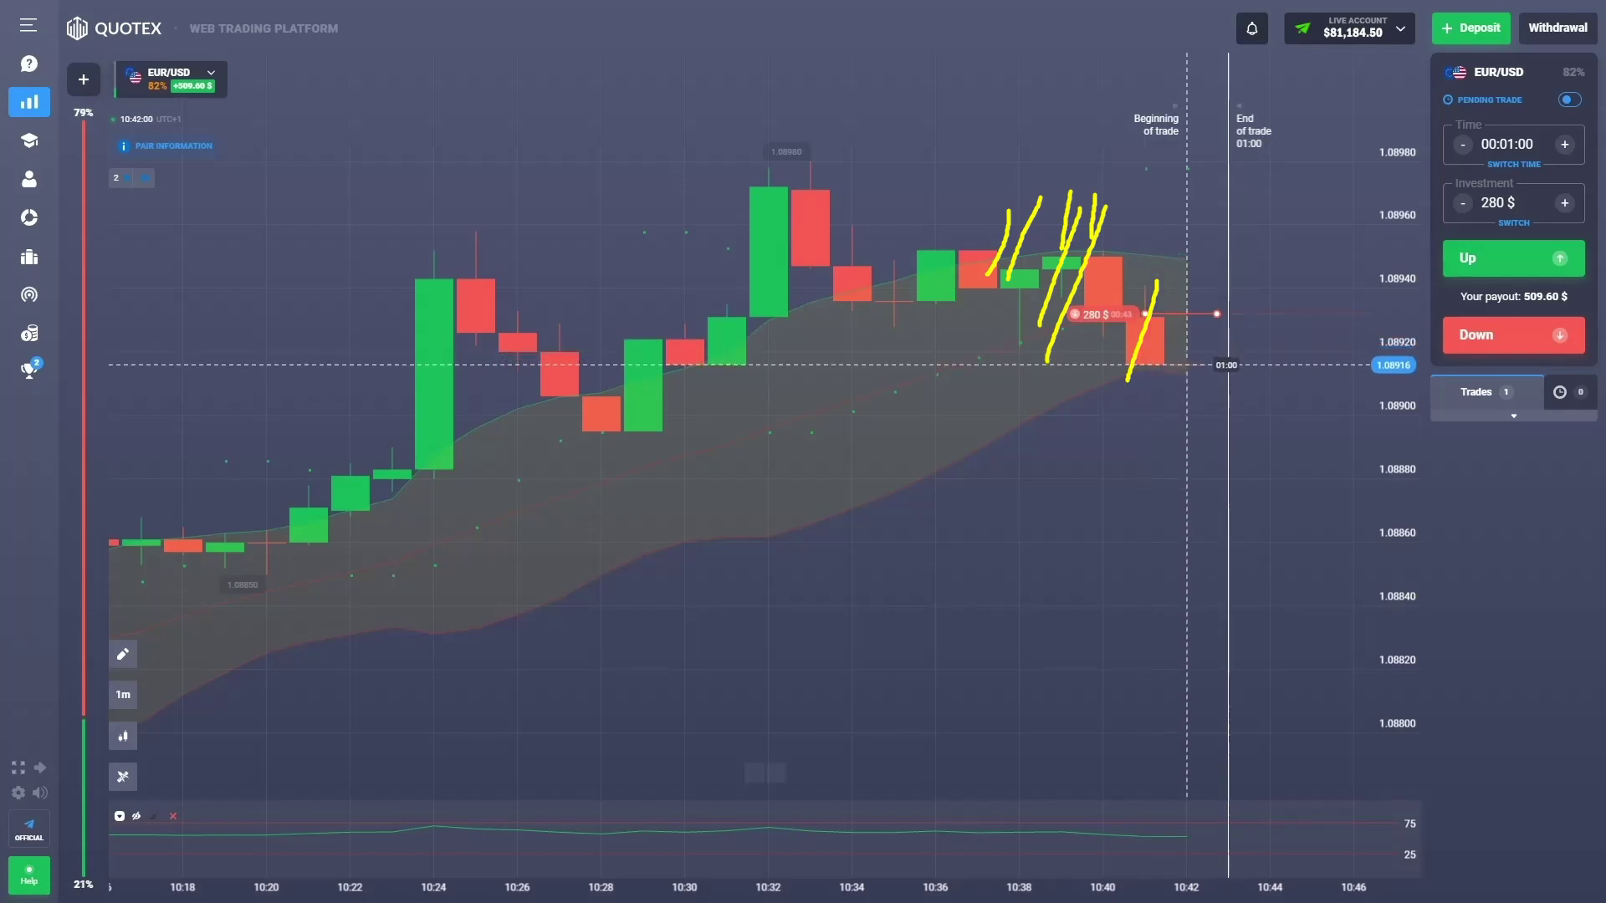
left_click_drag(1113, 275, 1157, 422)
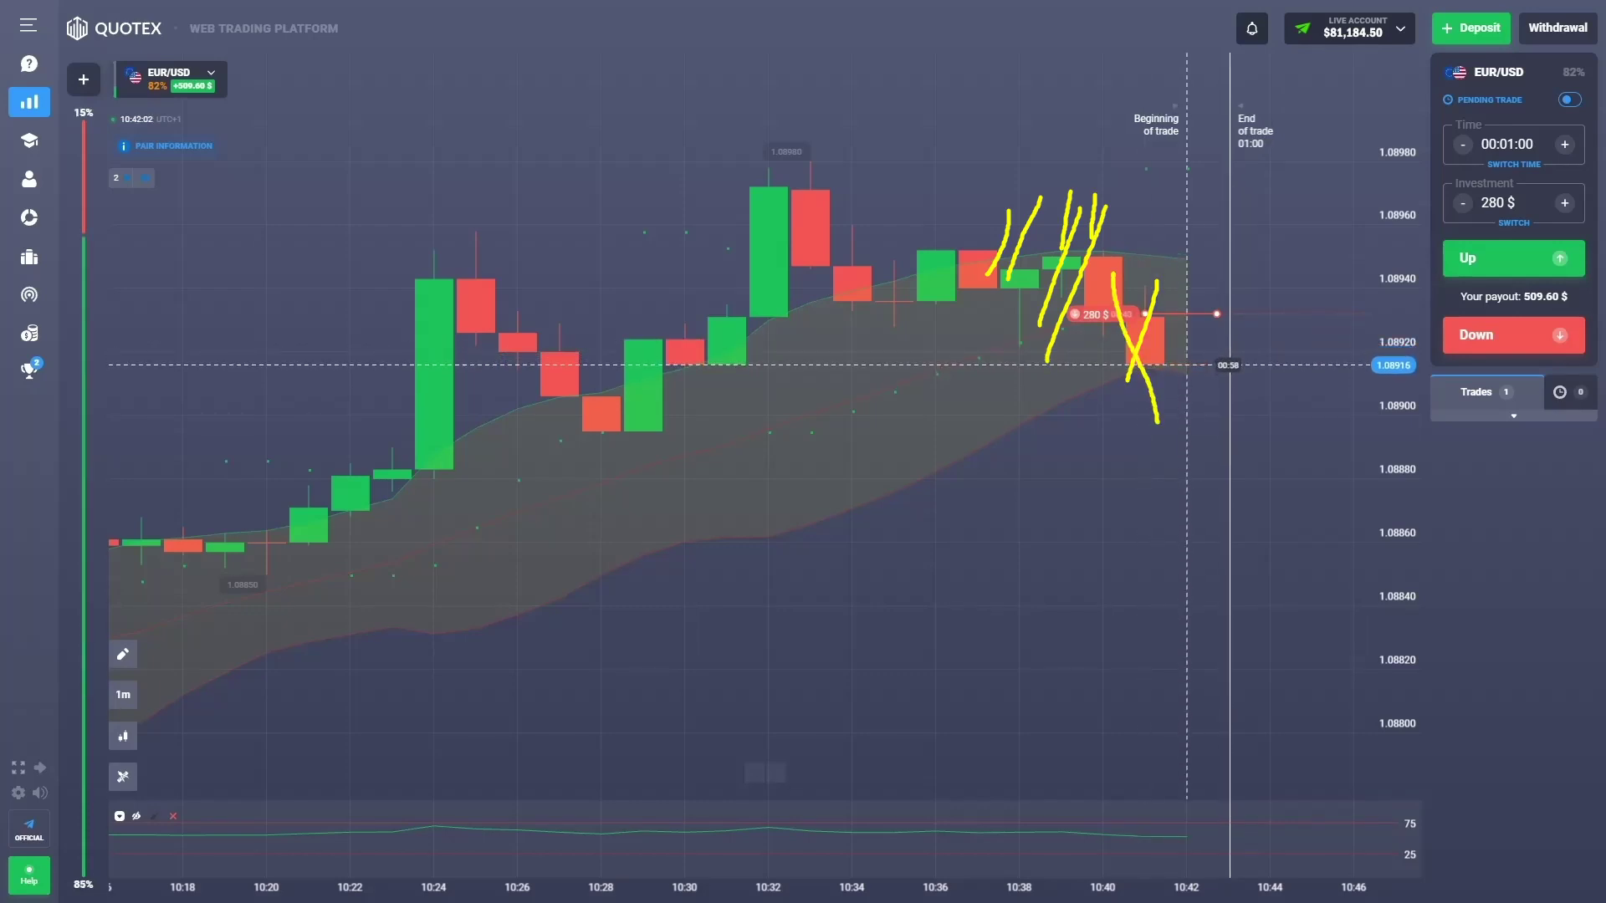
key("Escape")
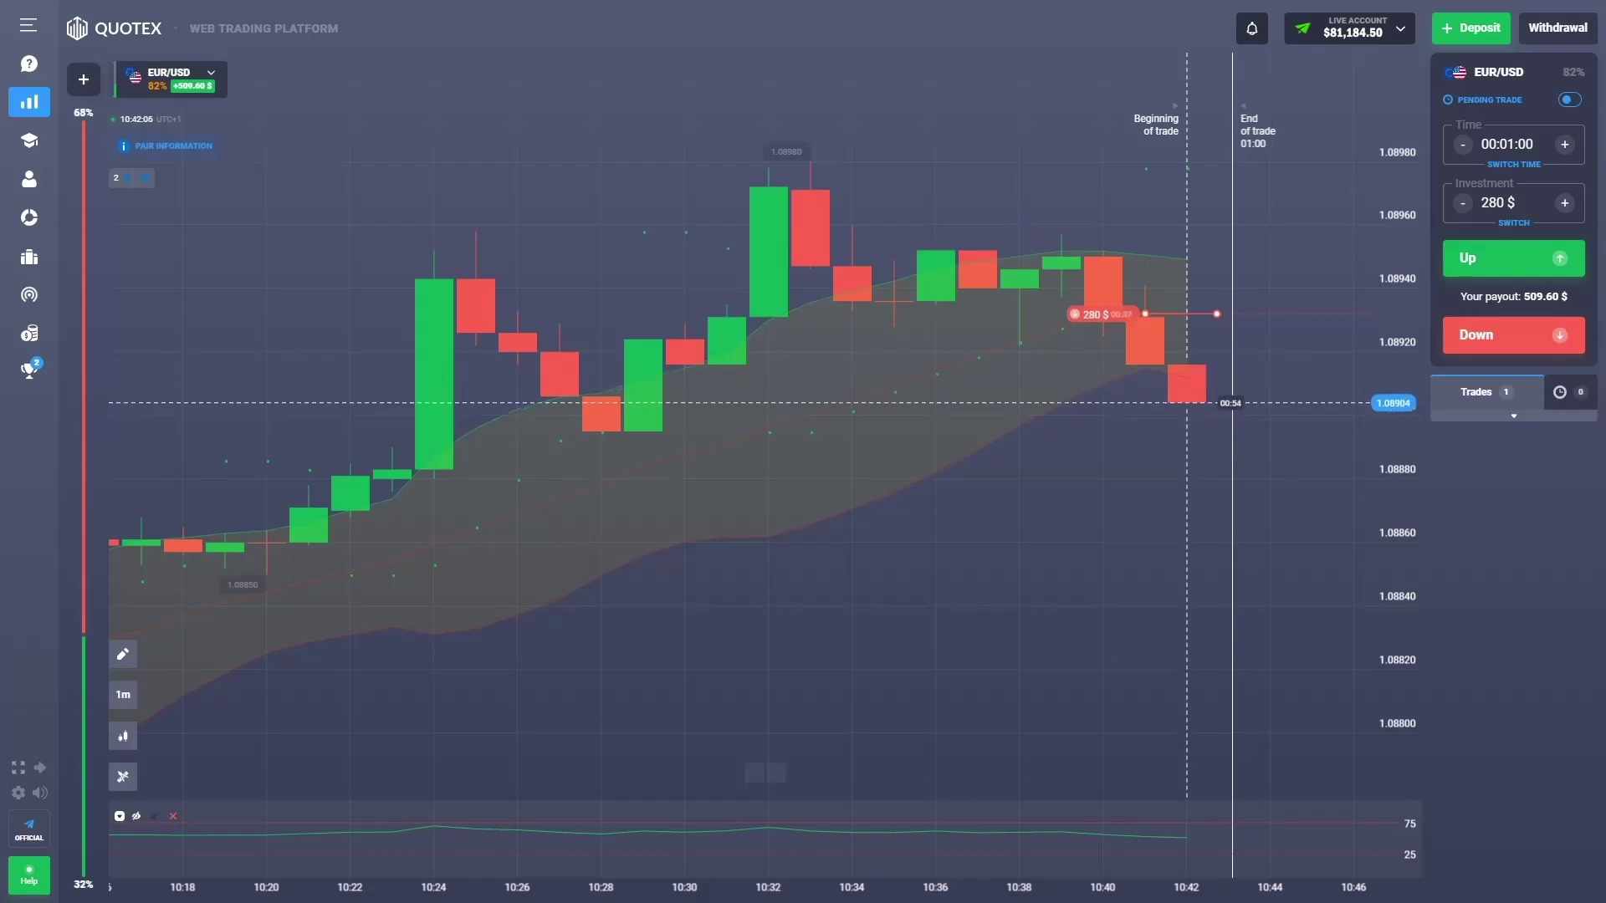
Step: Draw an arrow showing the expected downward move while the Down trade expires
left_click_drag(1145, 314, 1232, 444)
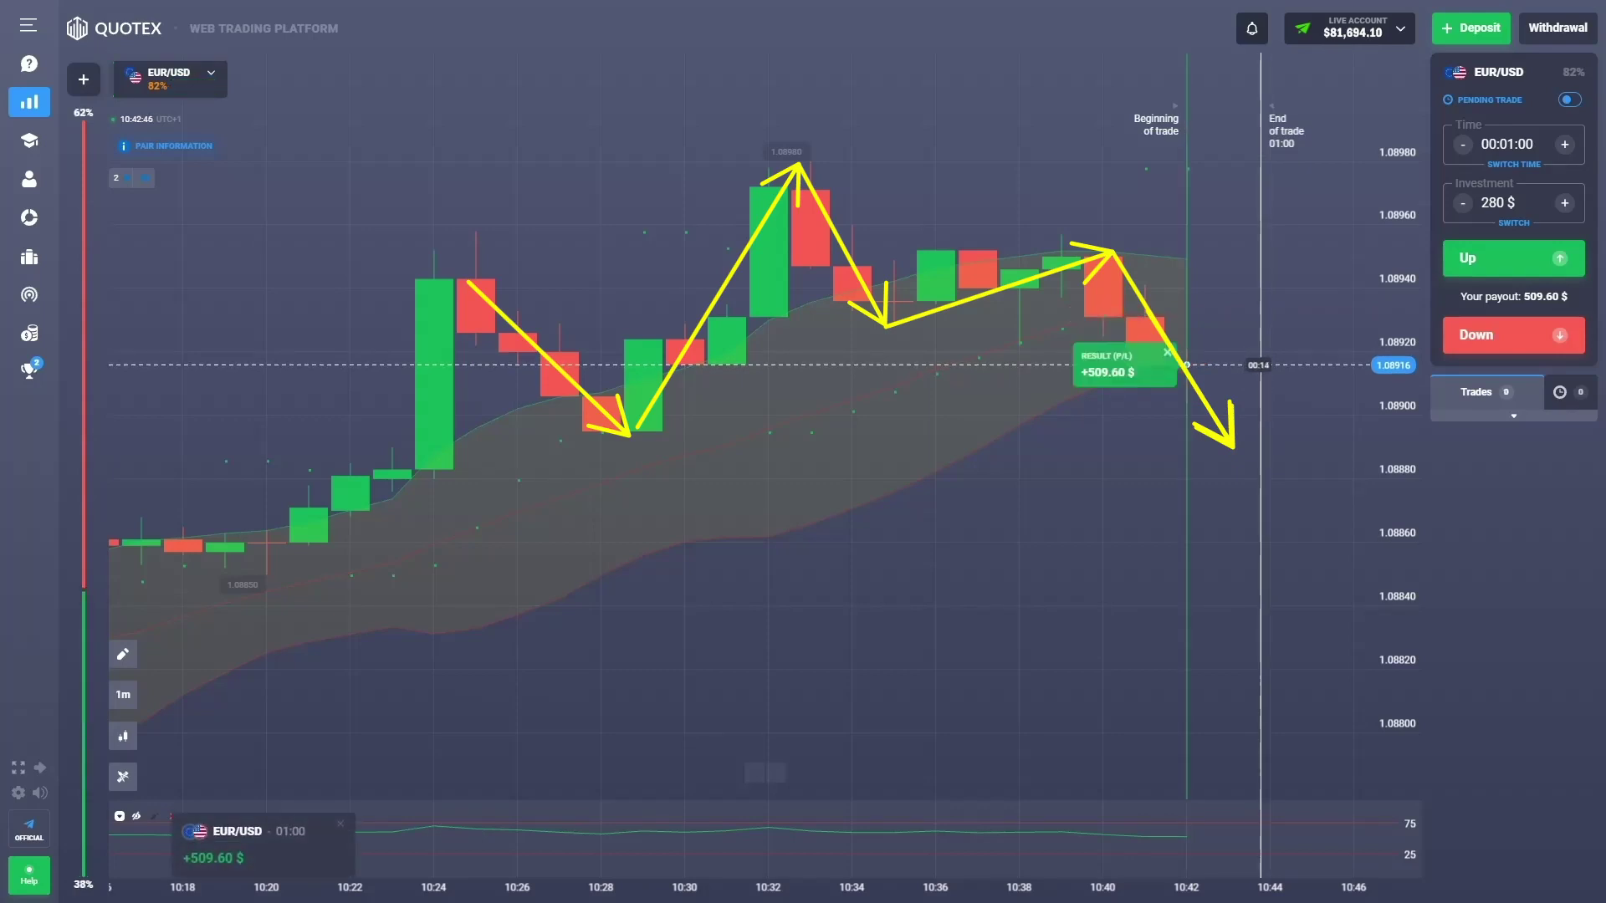
scroll(1100, 458, "down", 5)
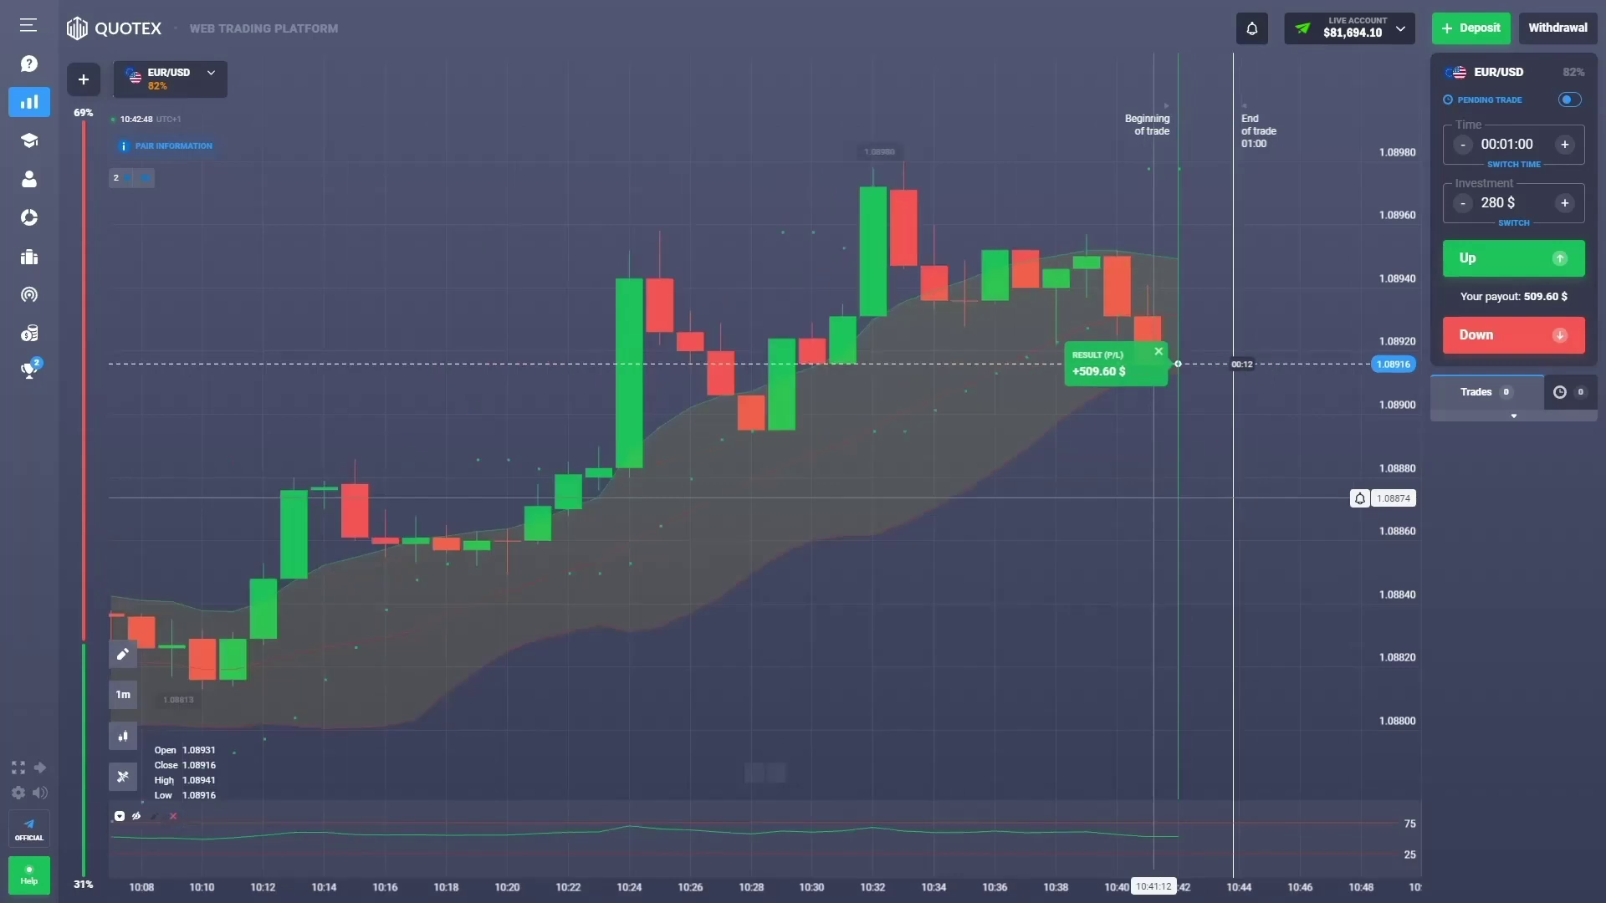
scroll(1100, 458, "up", 5)
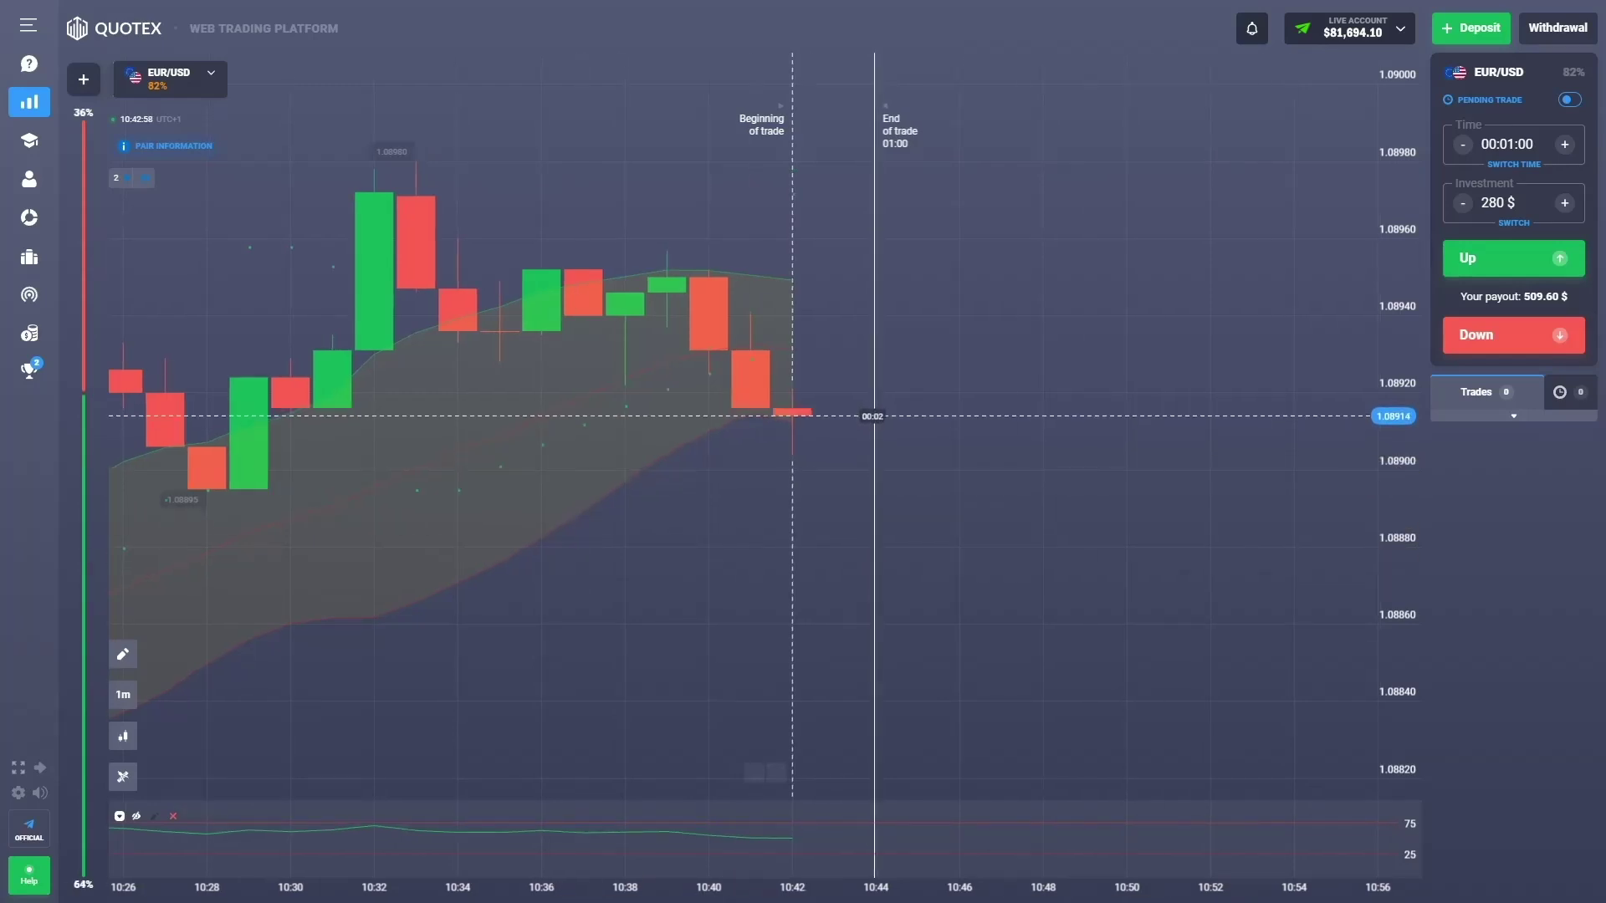
Step: Open a 280 $ one-minute Up trade on EUR/USD and pan back to earlier candles
left_click(1506, 259)
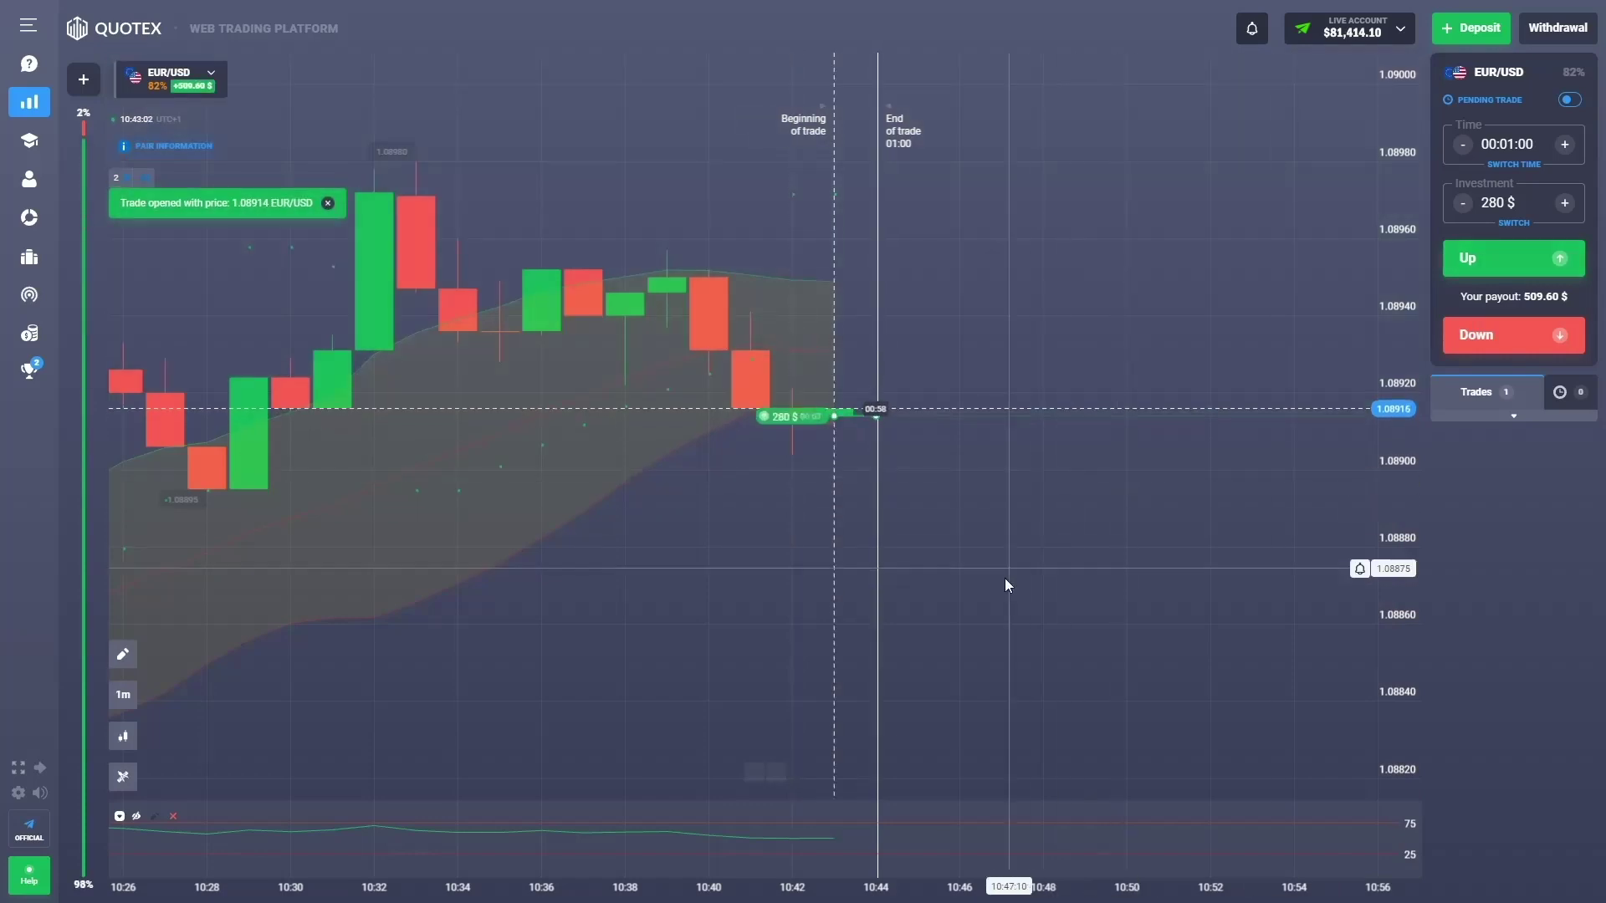
scroll(1008, 652, "down", 2)
scroll(1011, 664, "down", 2)
left_click_drag(754, 665, 1097, 696)
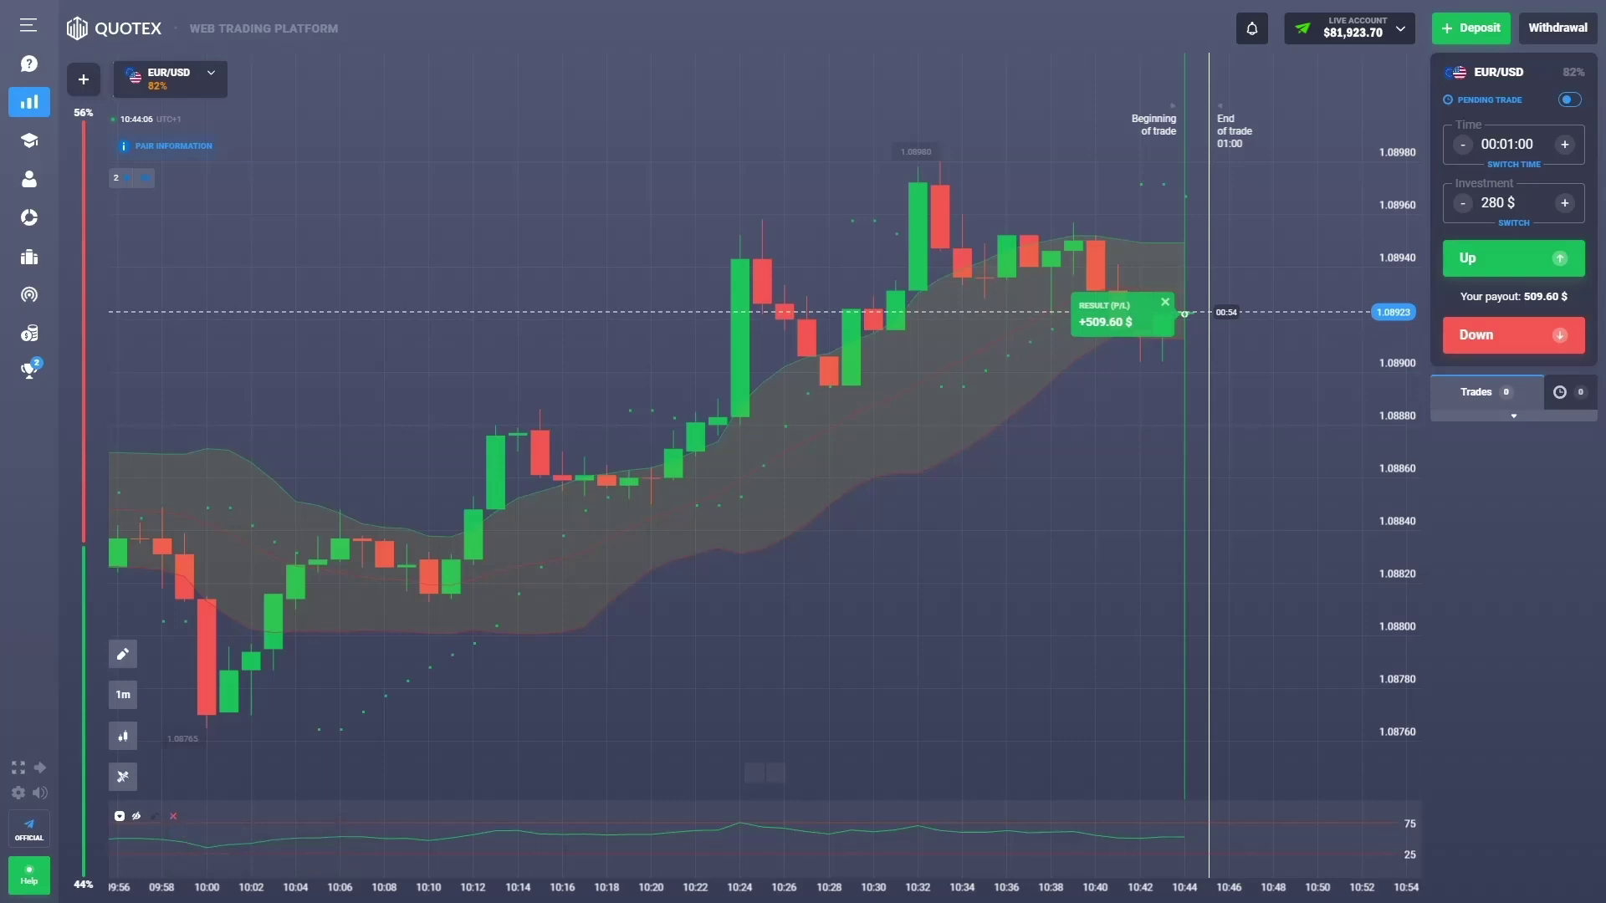
Step: Open a fifth 280 $ Up trade on EUR/USD at 1.08922
scroll(1161, 427, "up", 5)
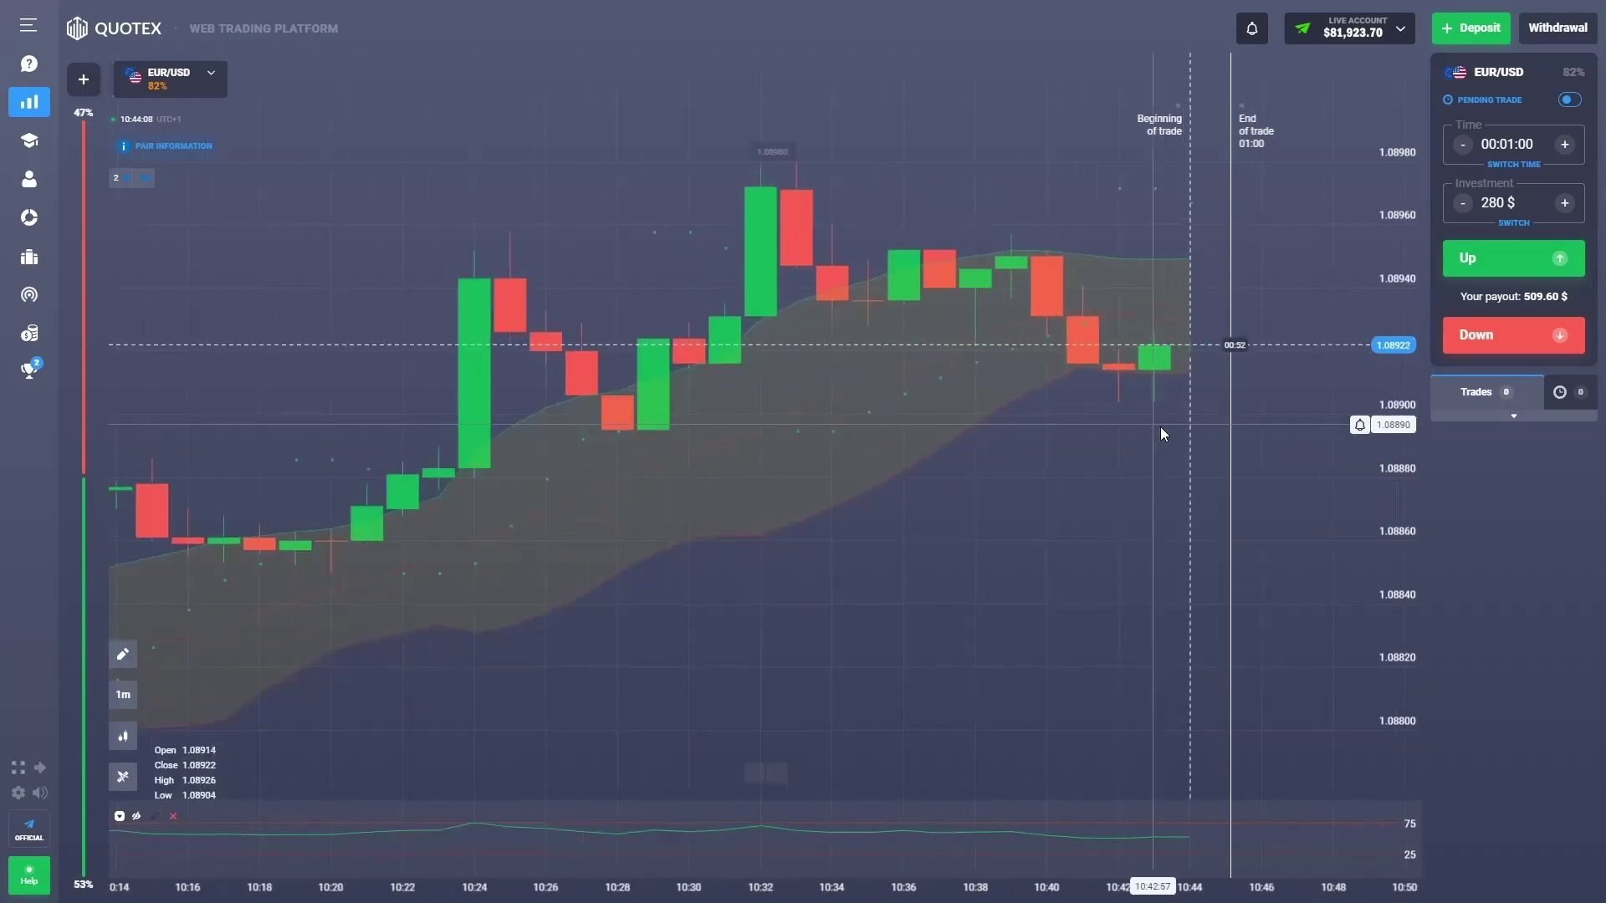
scroll(761, 563, "down", 10)
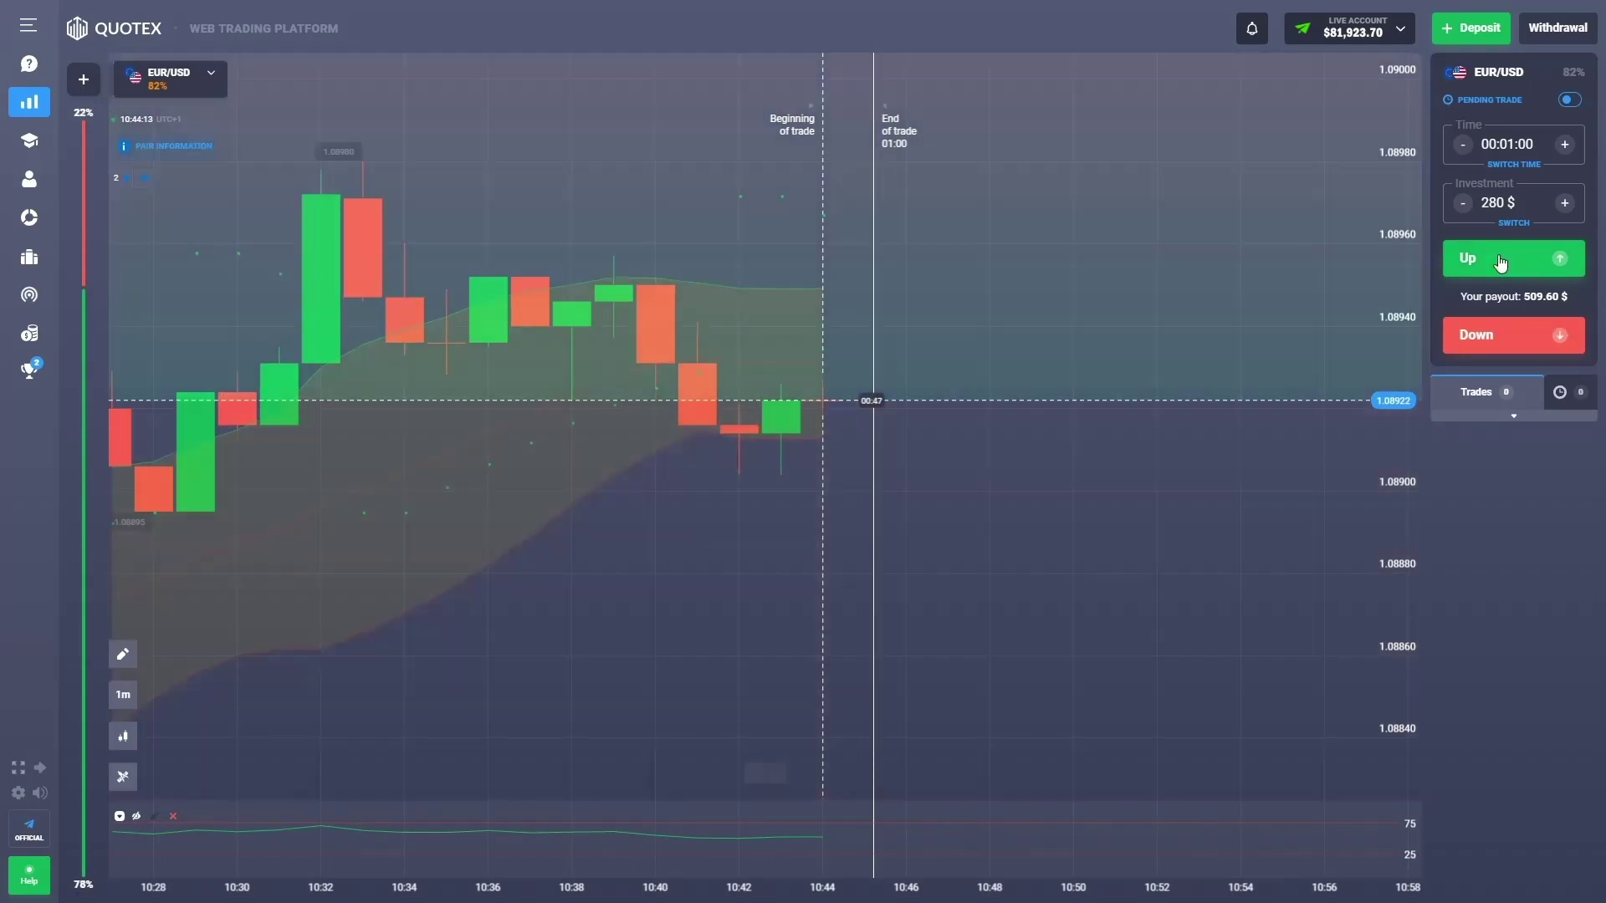
left_click(1500, 260)
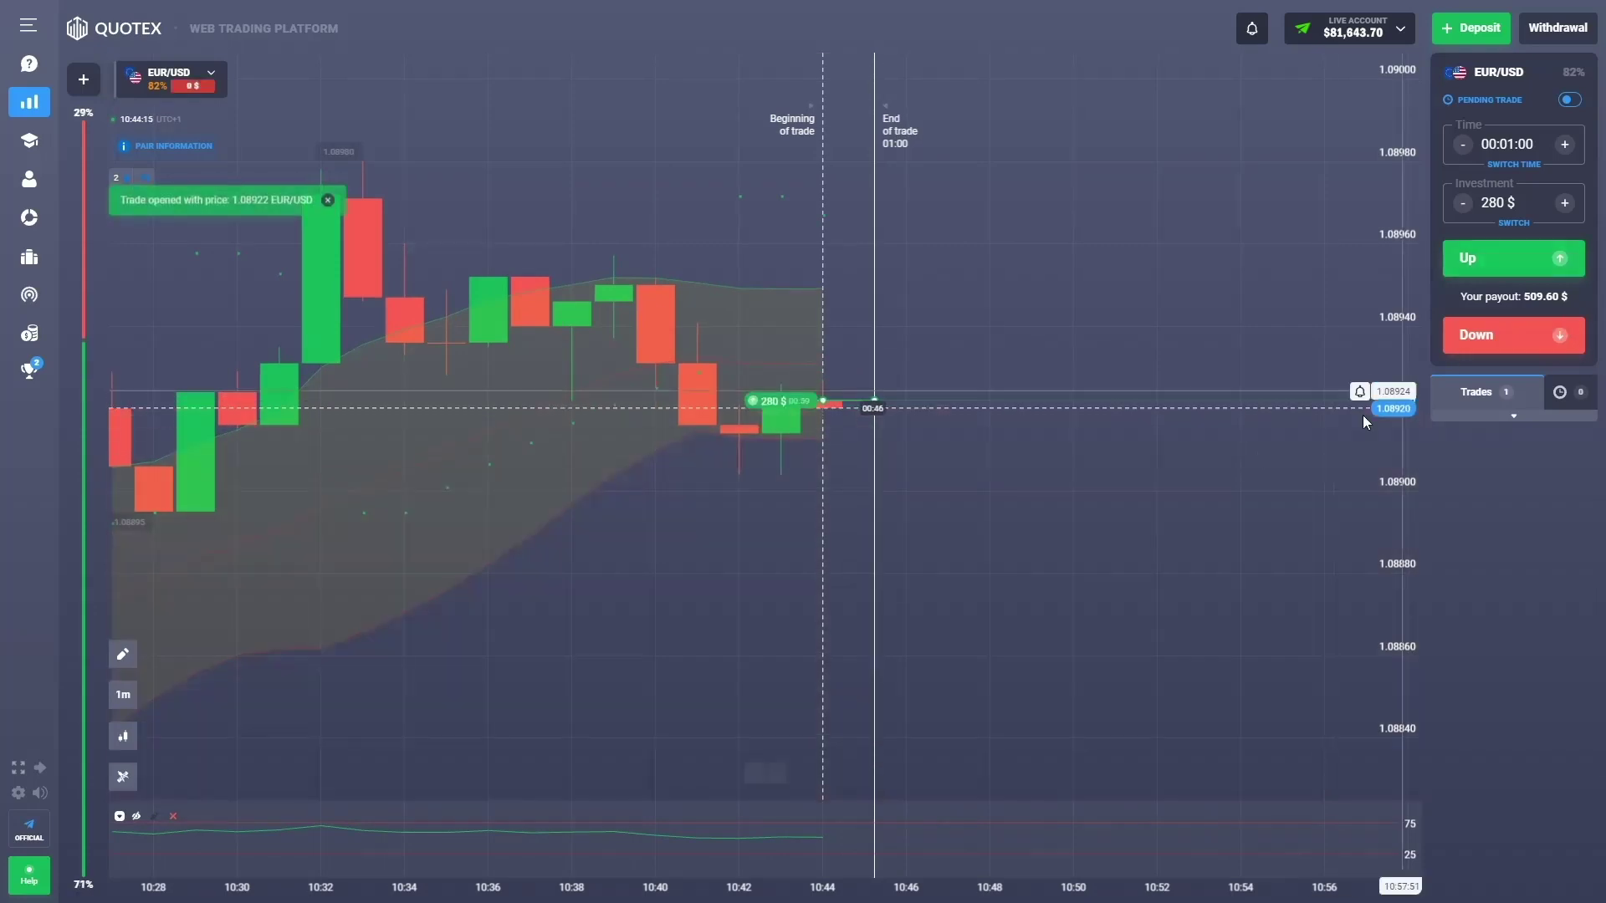
scroll(1119, 626, "down", 5)
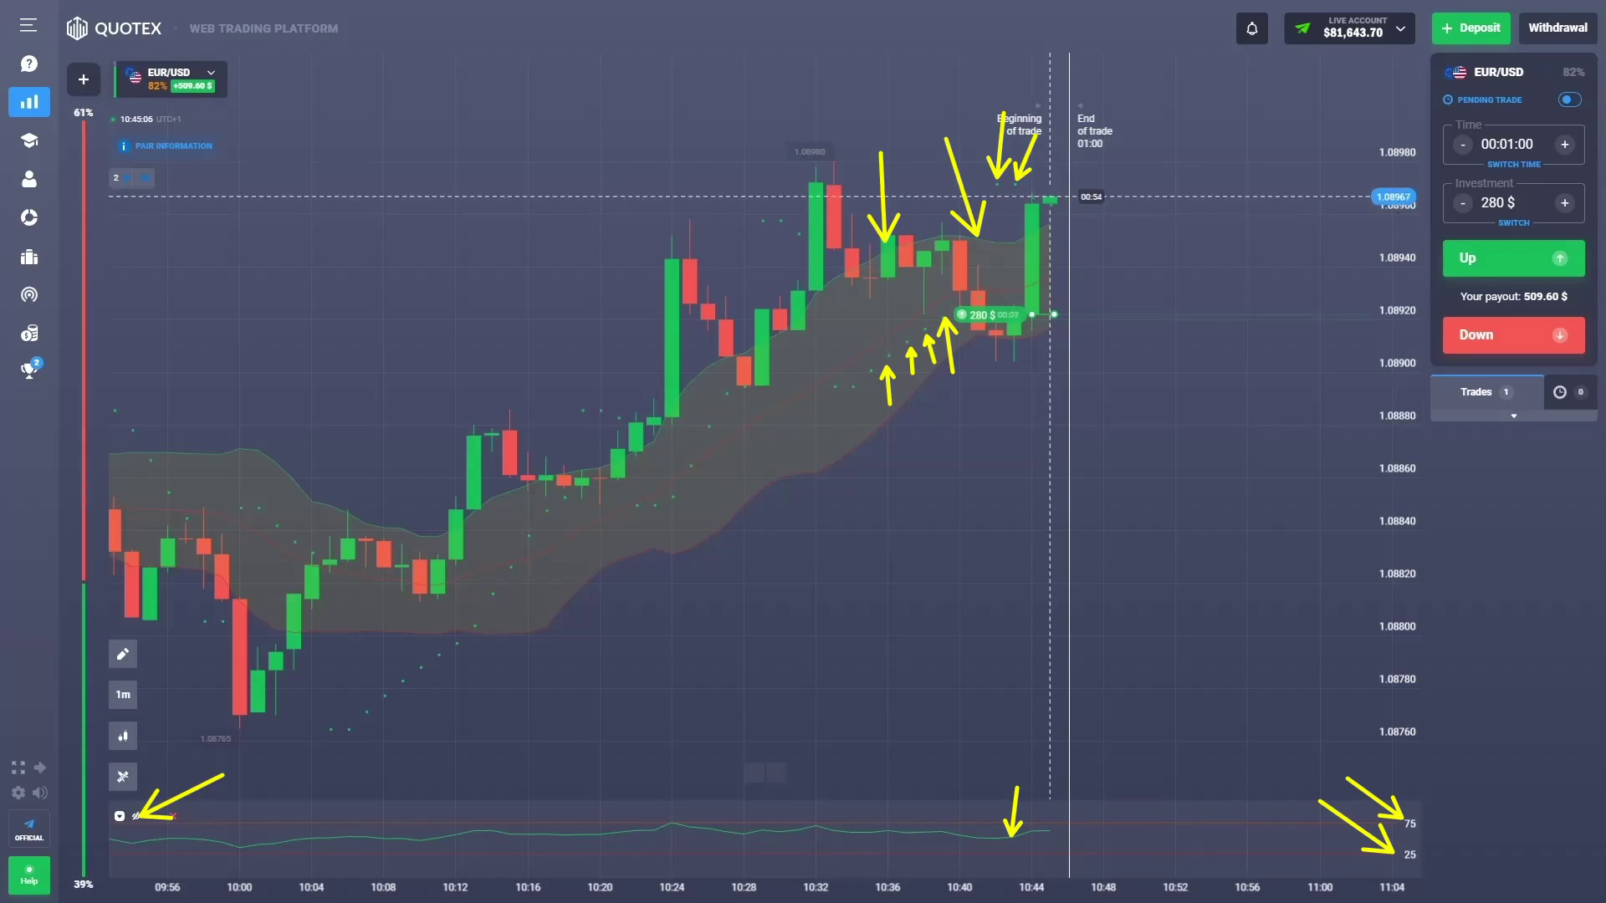
Step: Draw an arrow along the upward move, clear the arrows, and recenter on the latest candles
mouse_move(751, 384)
left_mouse_down()
mouse_move(840, 161)
mouse_move(827, 174)
mouse_move(865, 288)
mouse_move(952, 231)
mouse_move(1001, 368)
mouse_move(1054, 176)
left_mouse_up()
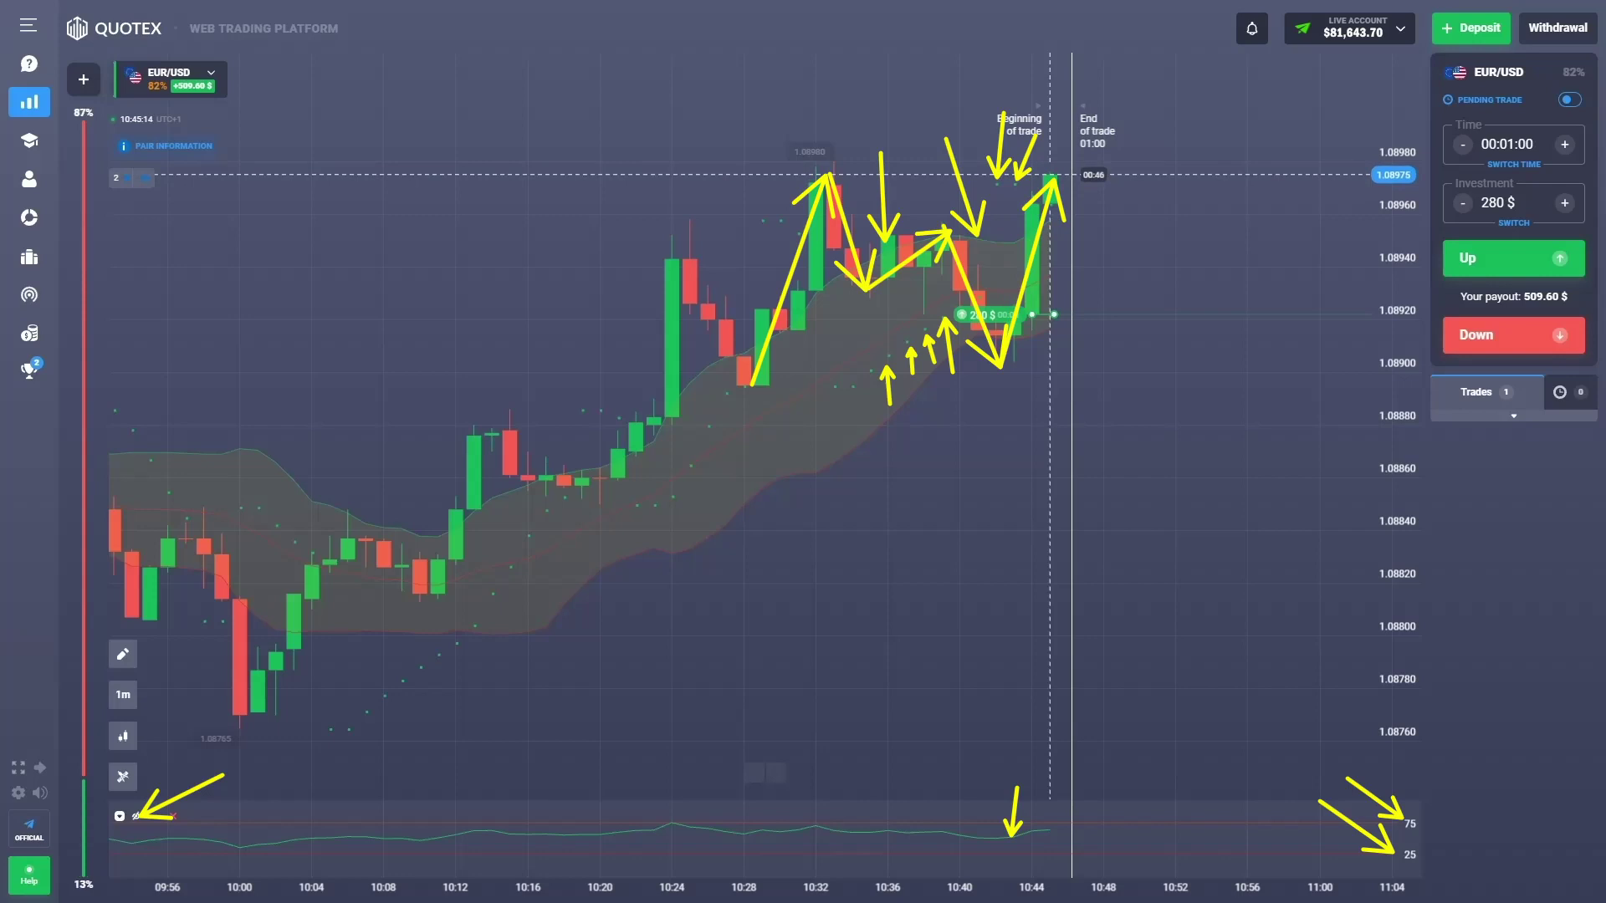
key("Escape")
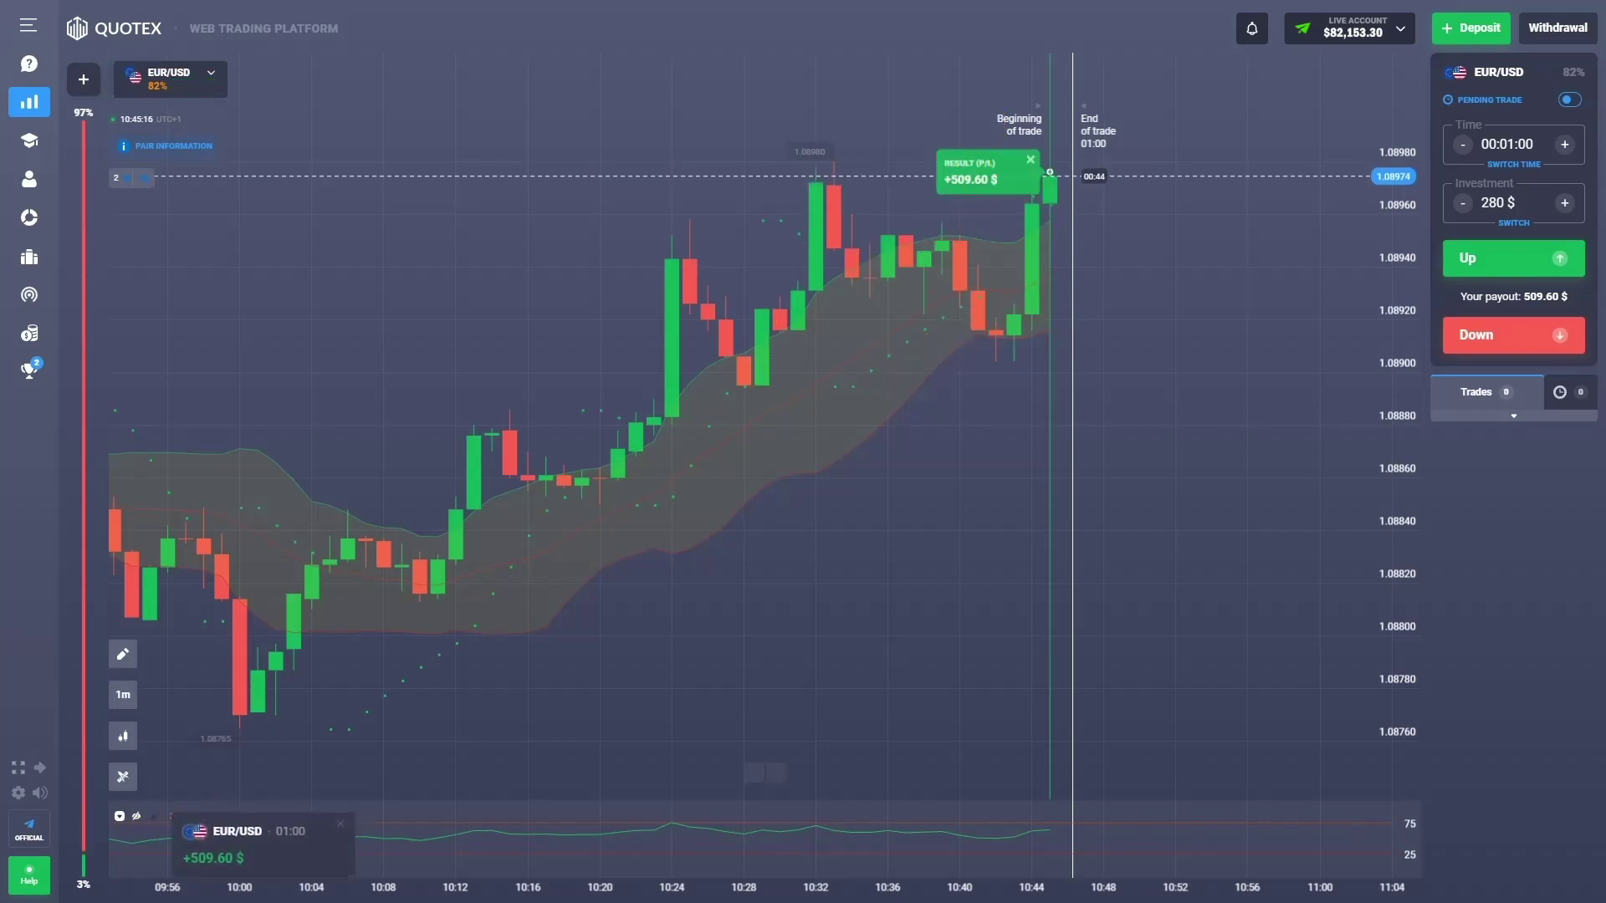
scroll(1131, 503, "up", 4)
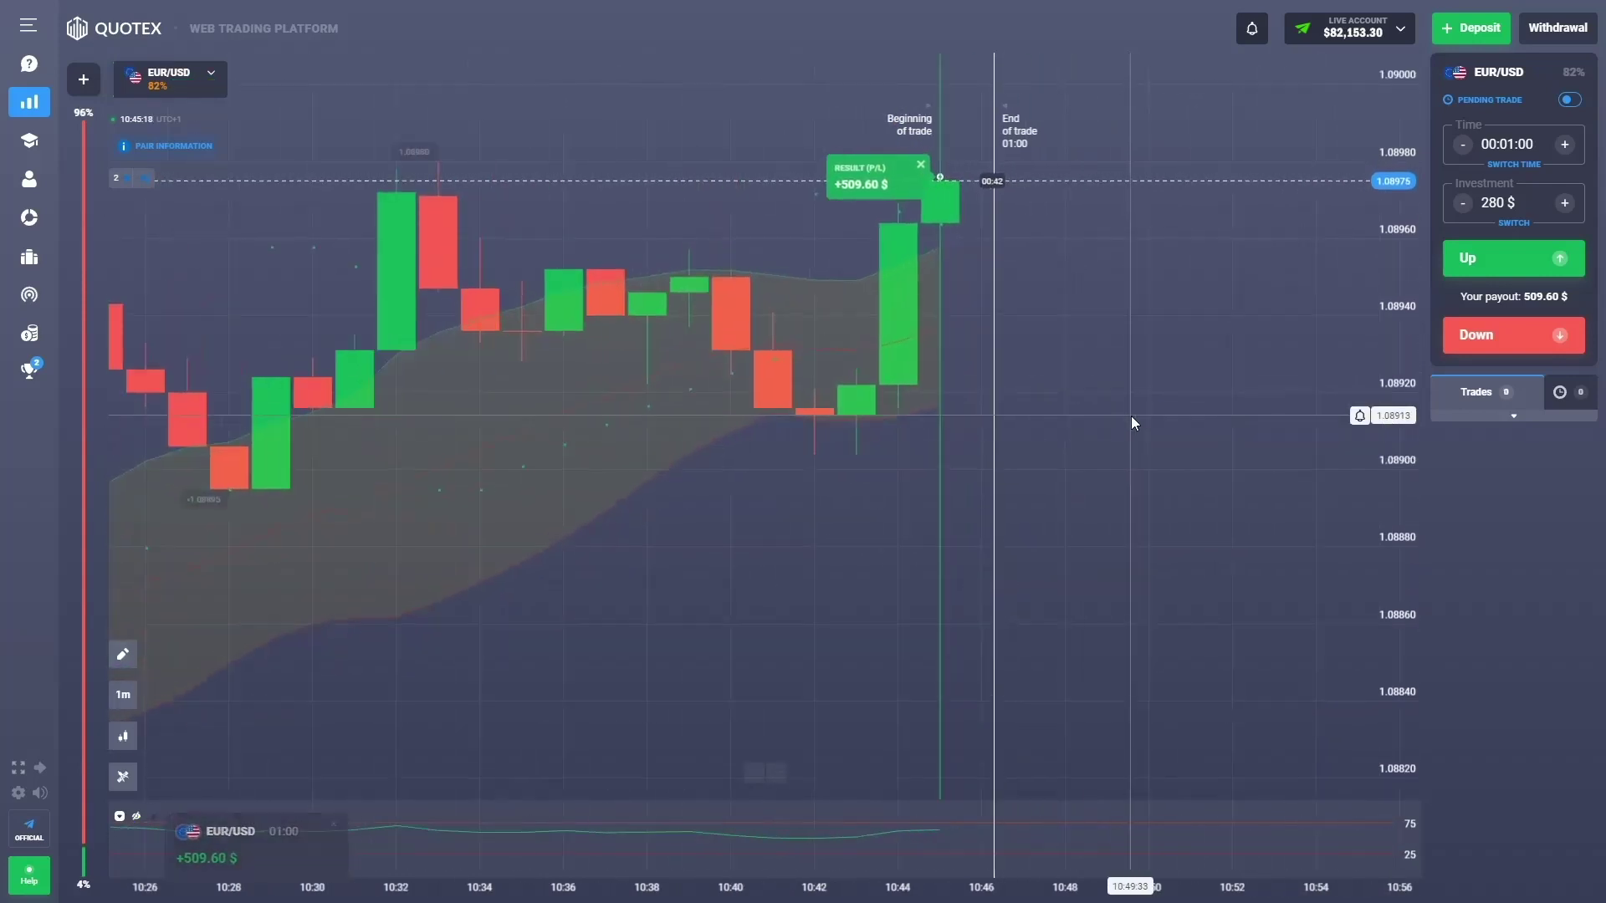
left_click_drag(905, 299, 782, 270)
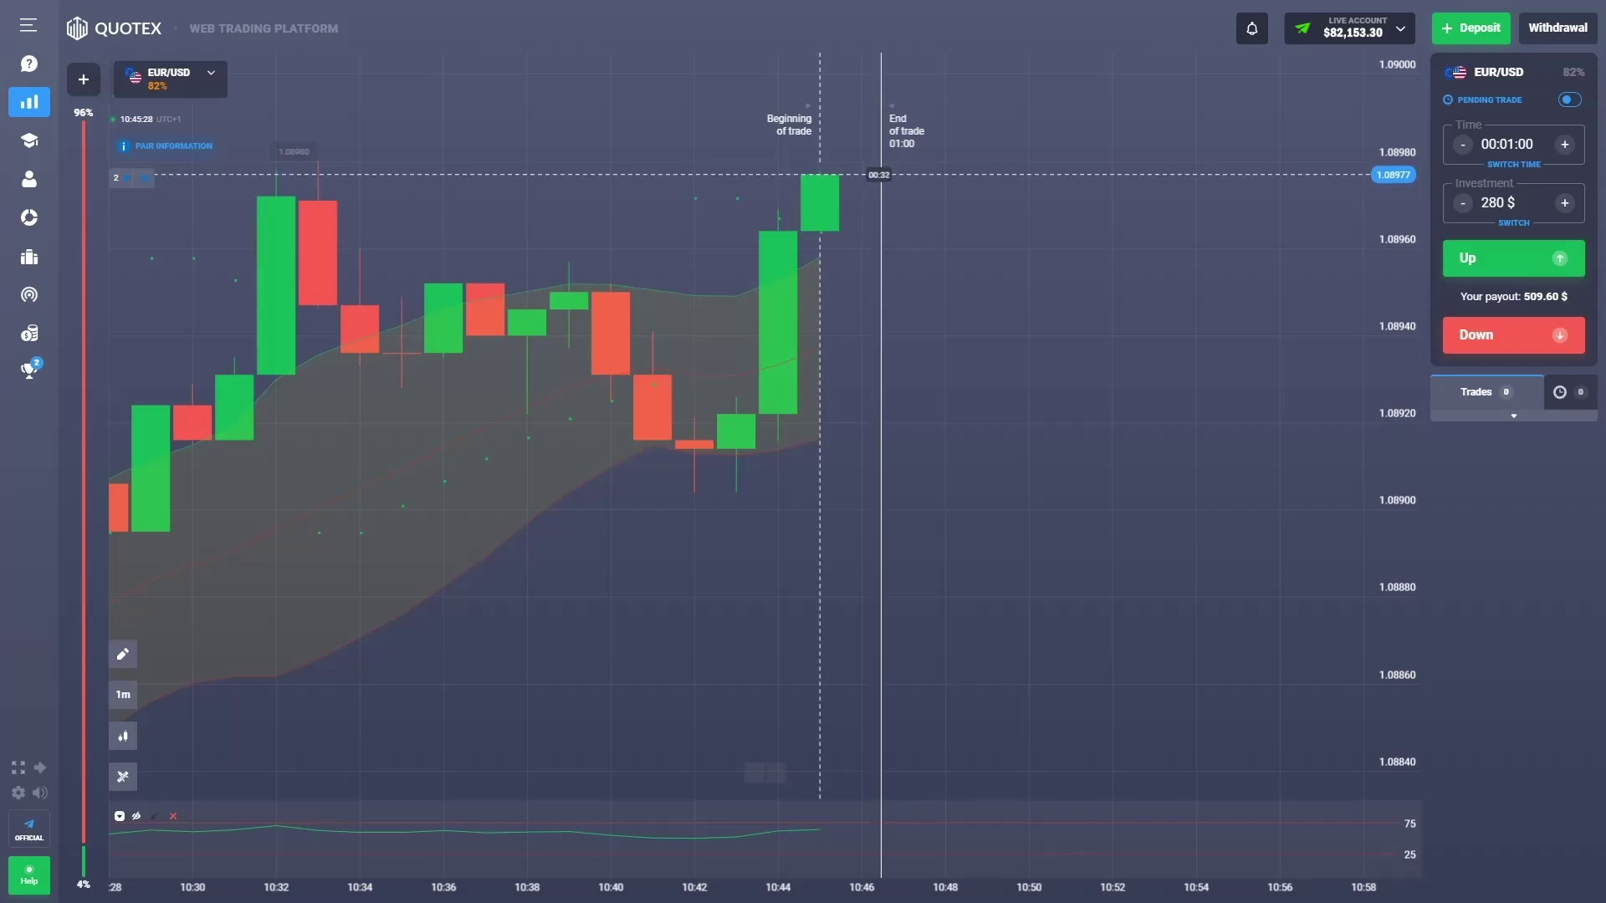
Step: Open a 280 $ Up trade on EUR/USD at 1.08977 and pan to earlier candles
left_click(1470, 266)
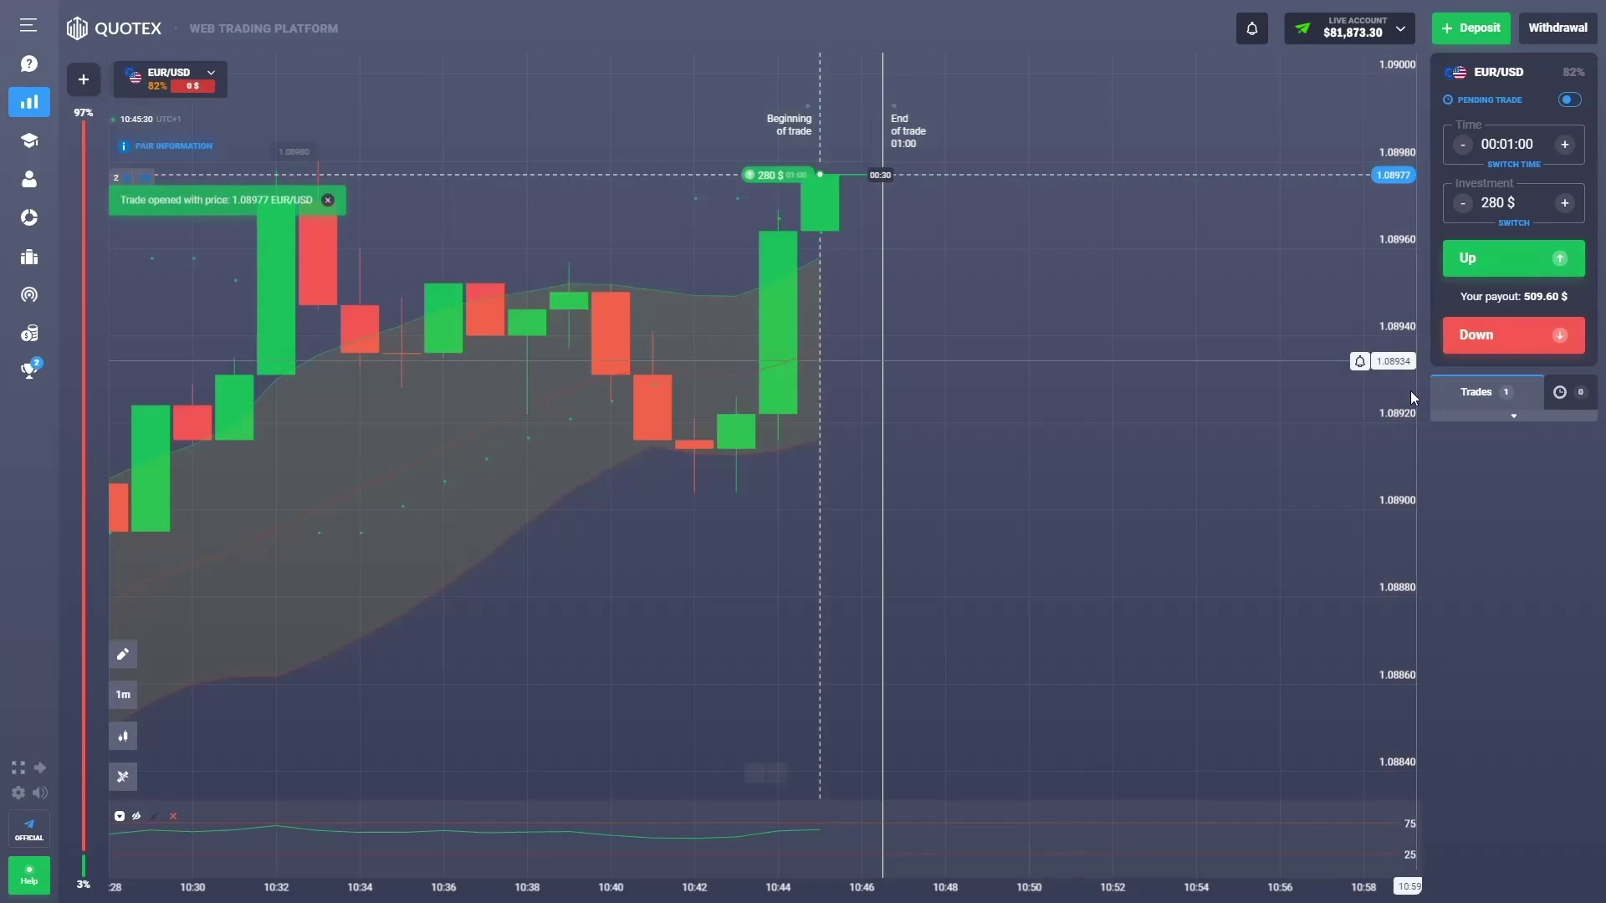
left_click_drag(697, 492, 1080, 527)
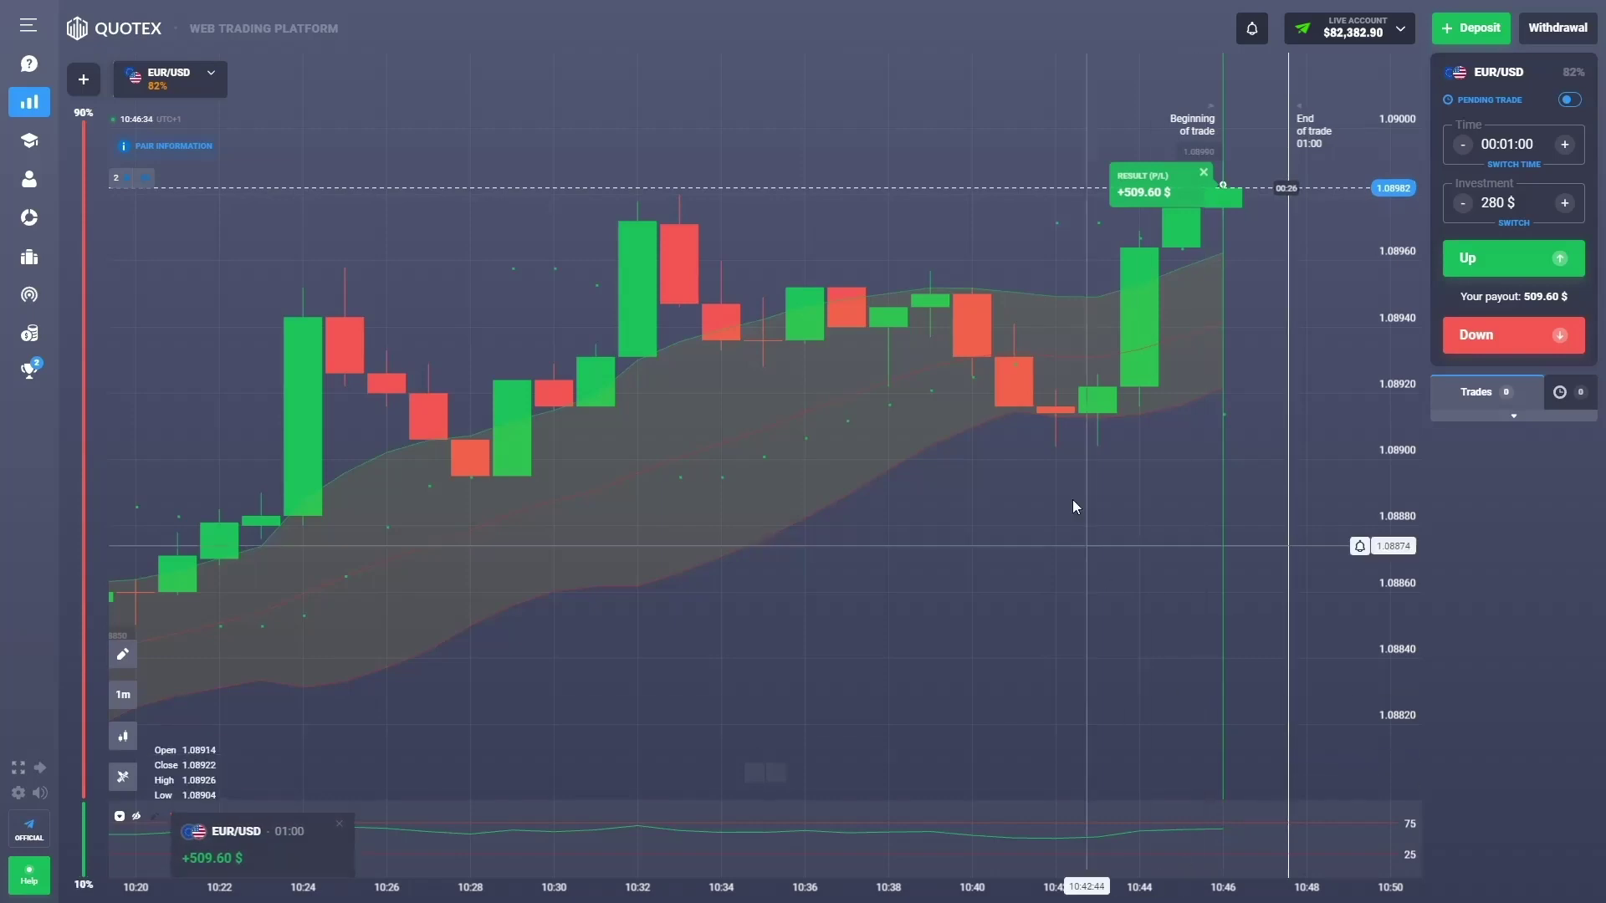
Step: Open a 280 $ Down trade with Shift+S and pan the chart to show 10:32–11:00
left_click_drag(1193, 276, 775, 289)
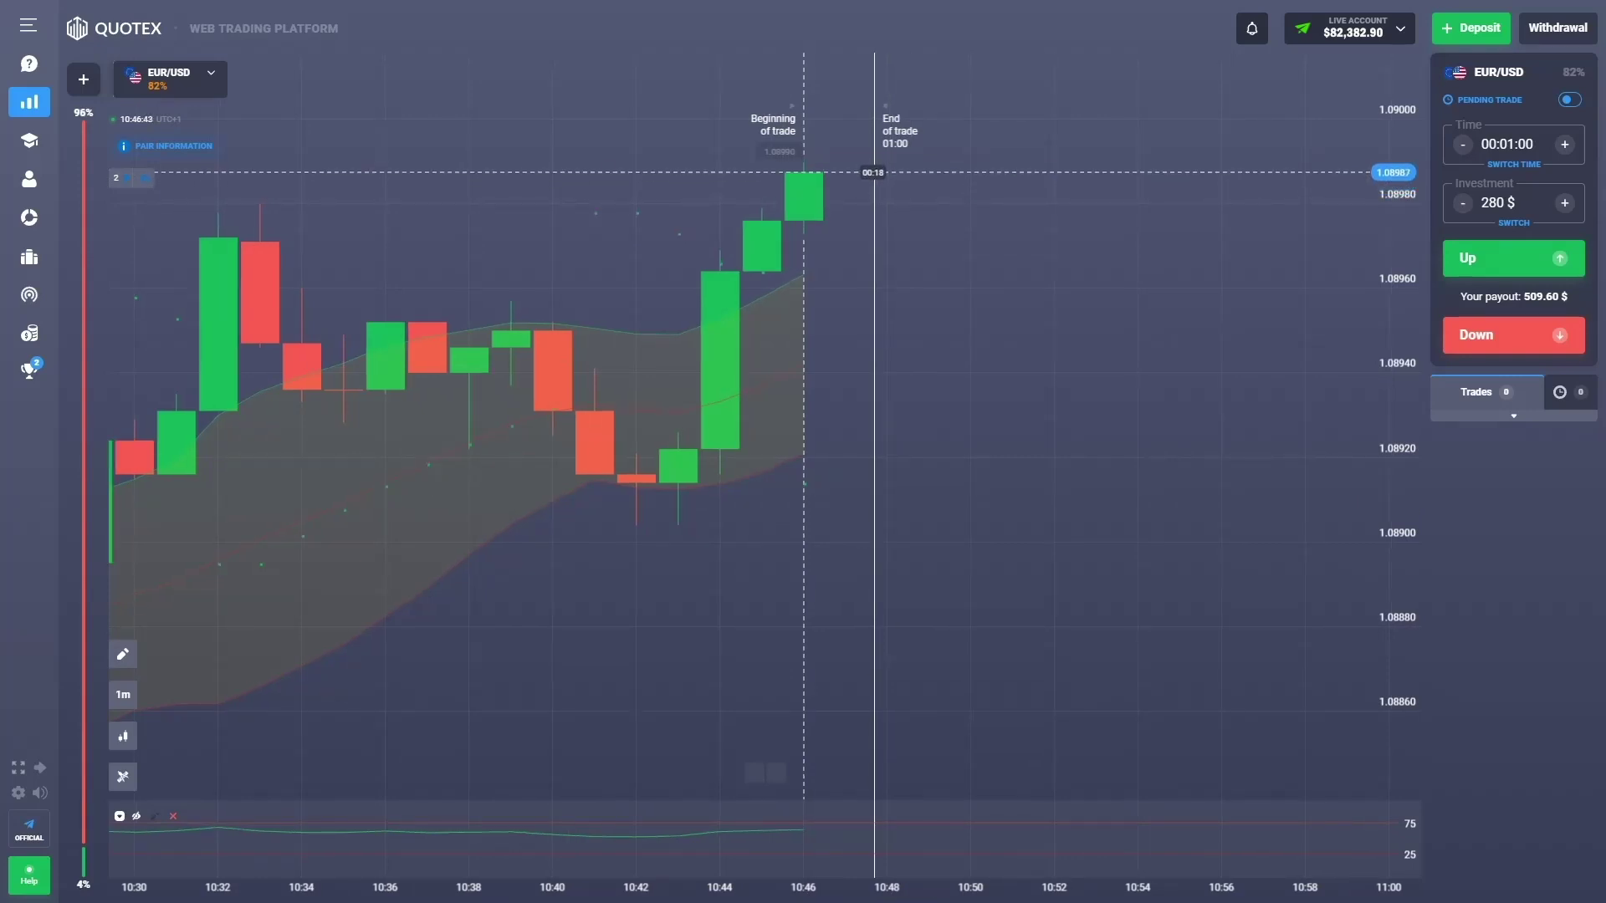
key("shift+s")
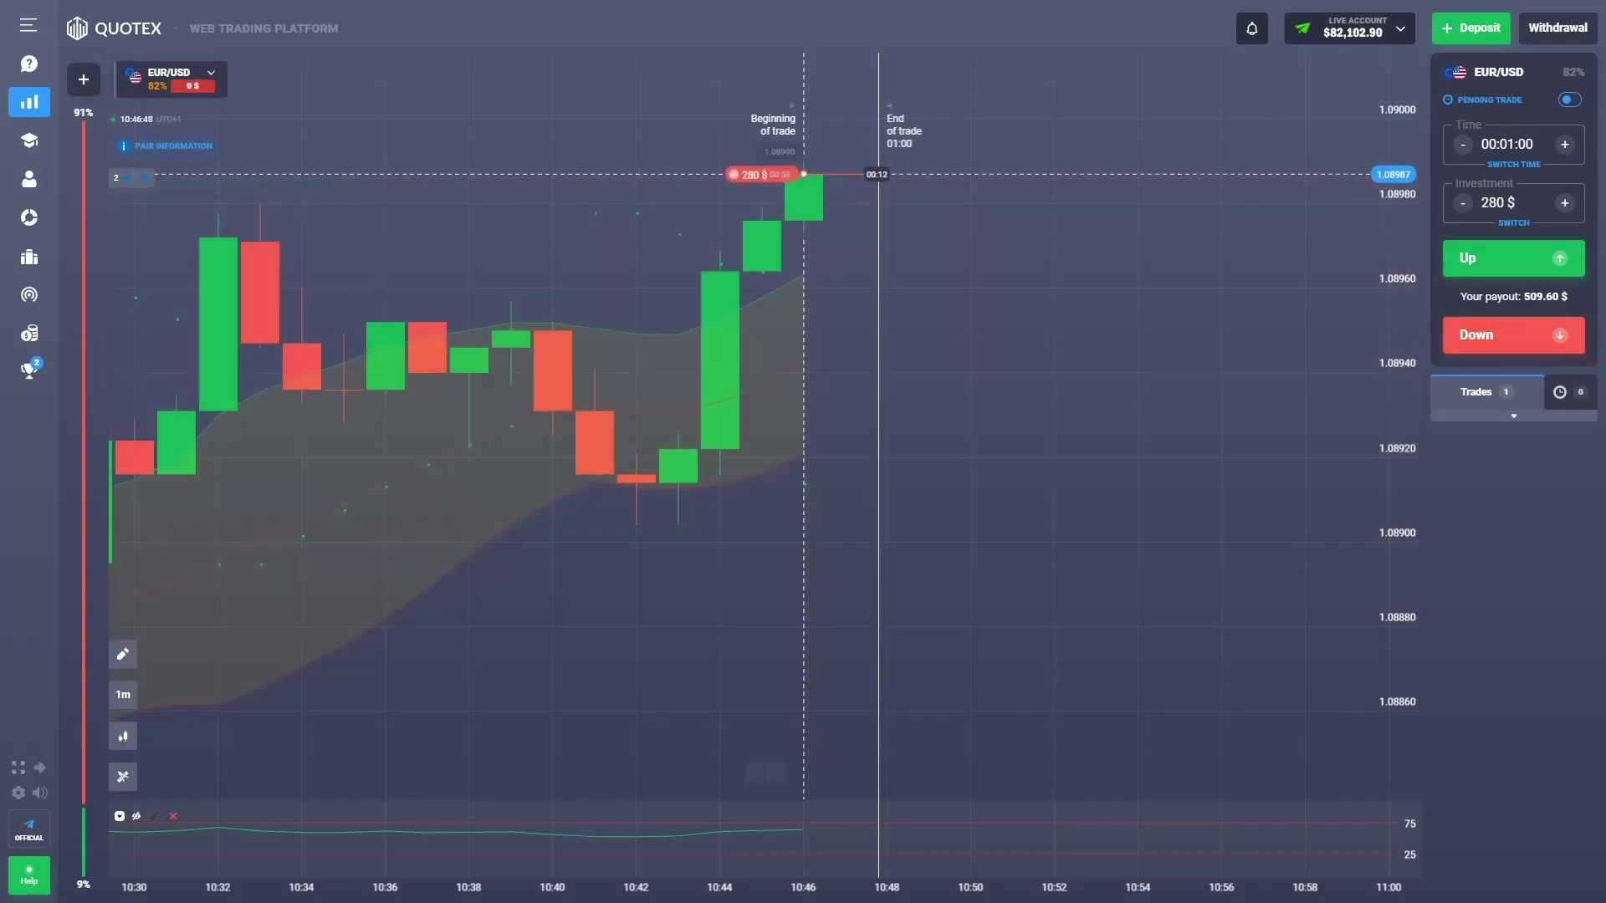
left_click_drag(1220, 424, 1581, 424)
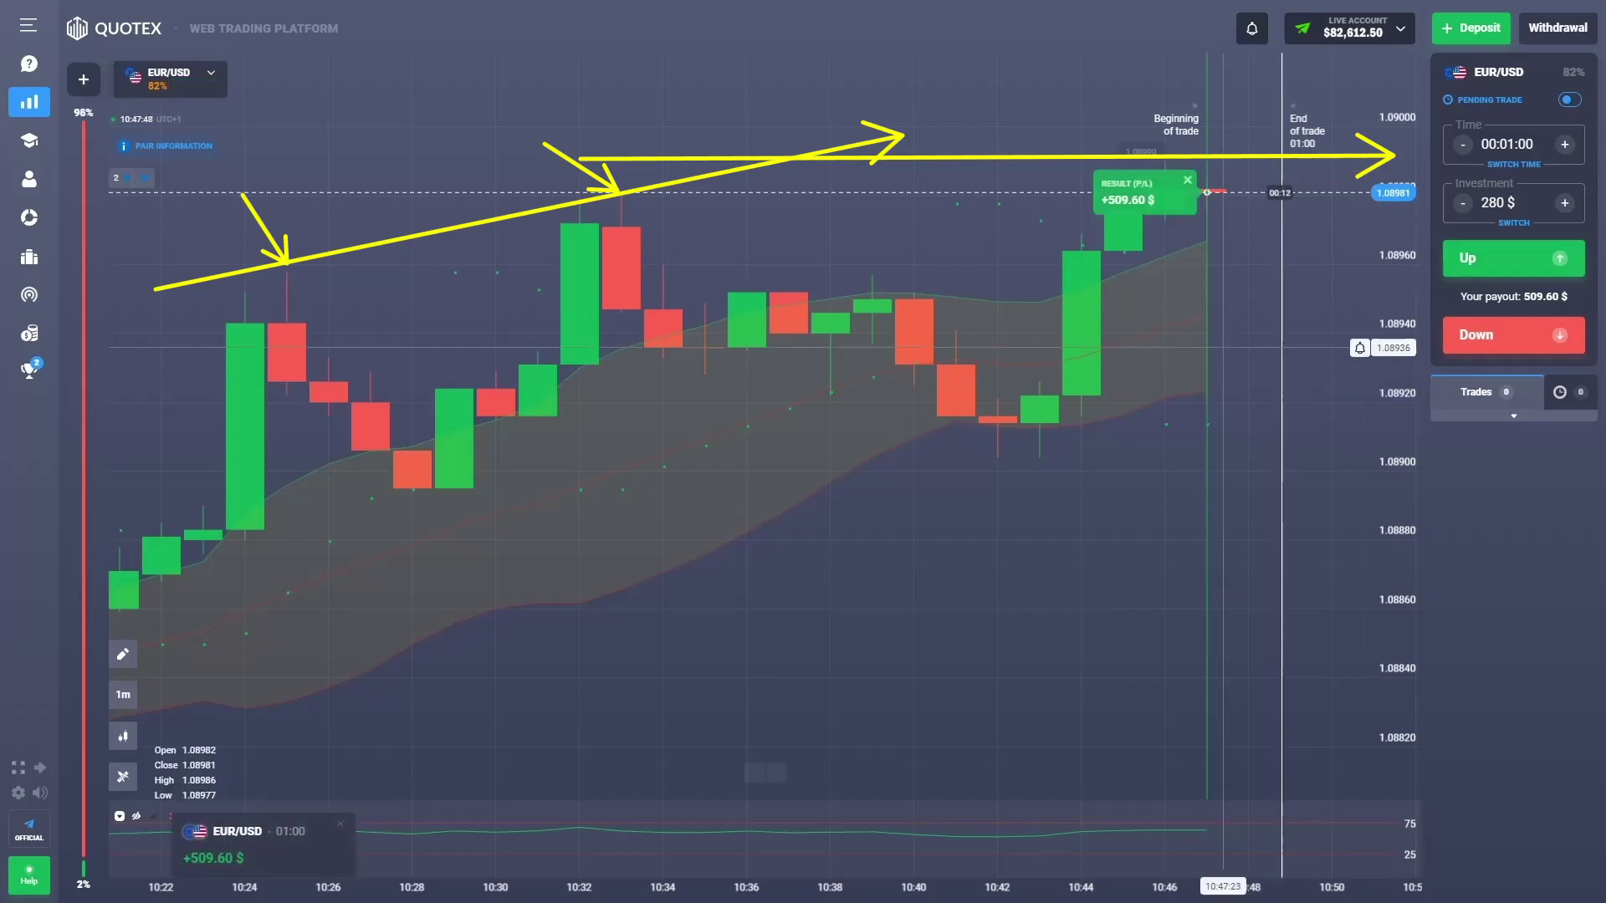
left_click_drag(1252, 178, 833, 302)
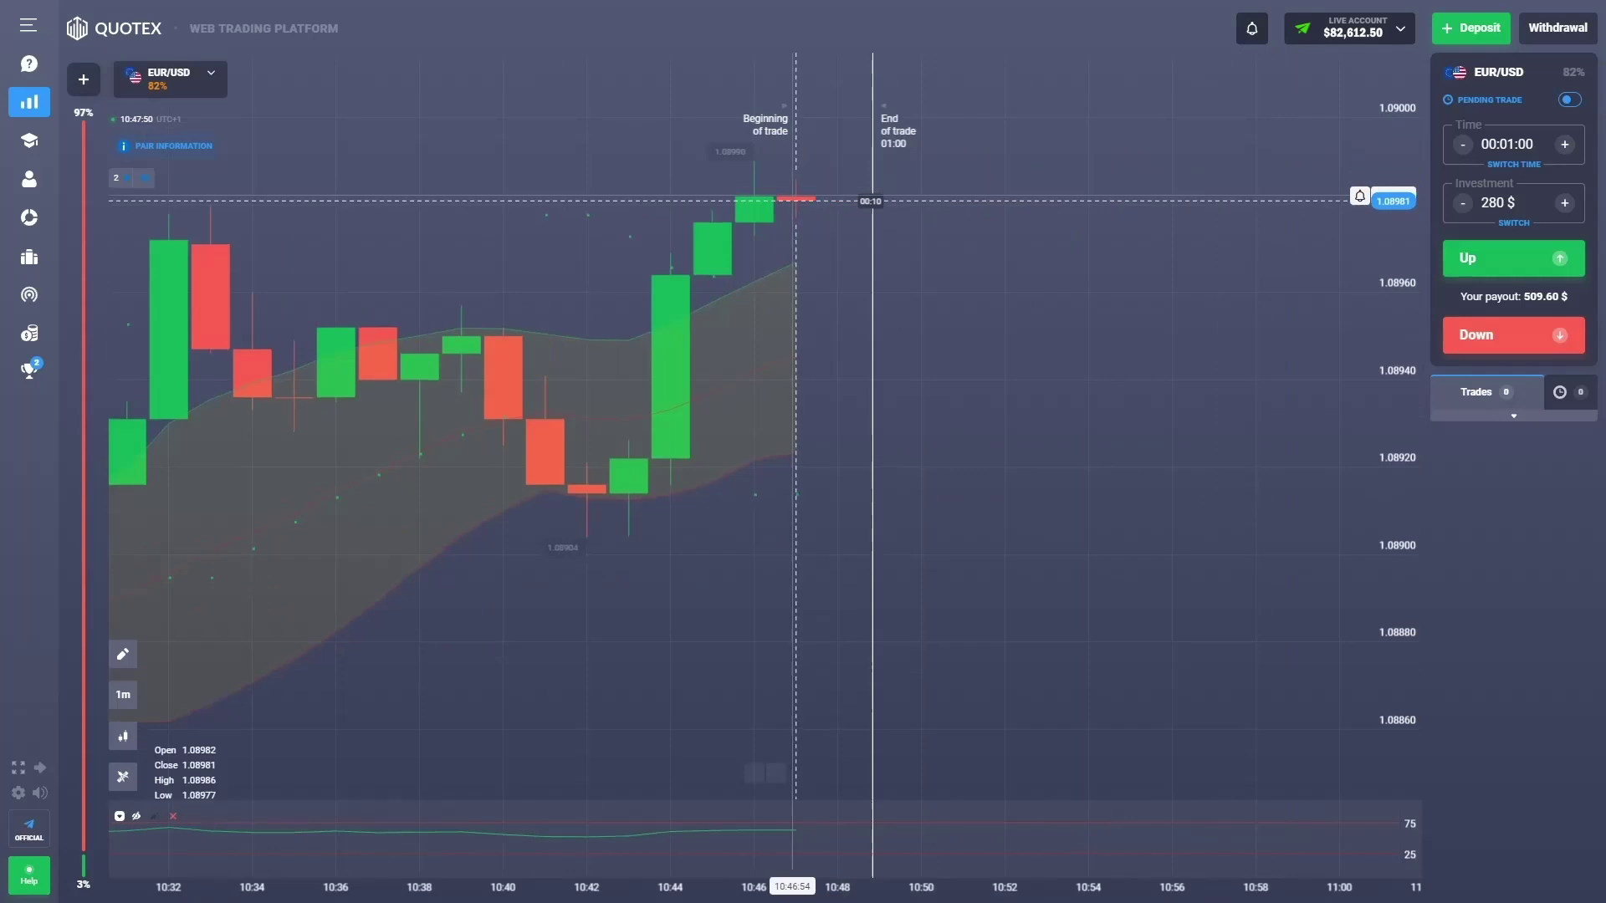